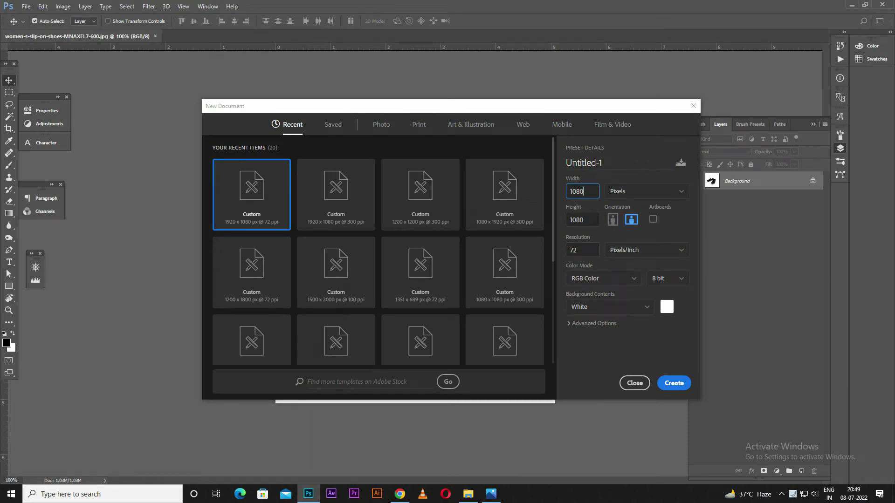
Set the resolution to 300 ppi and create the 1080 × 1080 px document.
key("Tab")
key("Tab")
type("300")
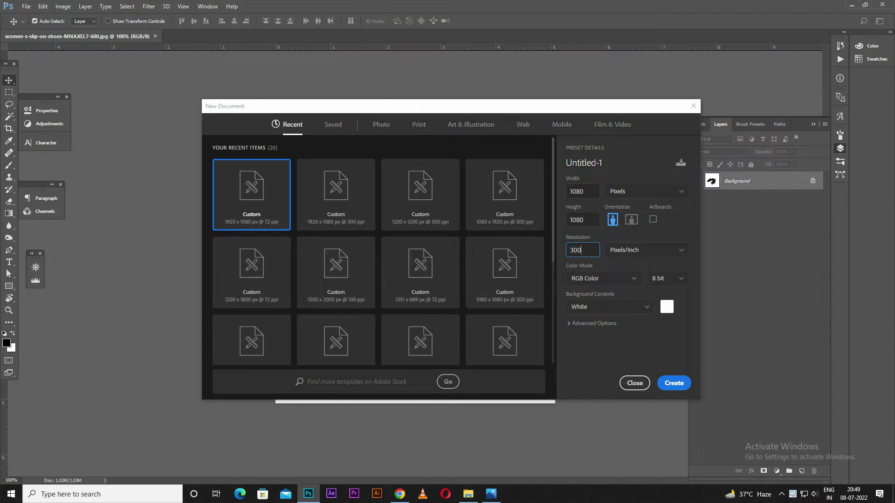
key("Return")
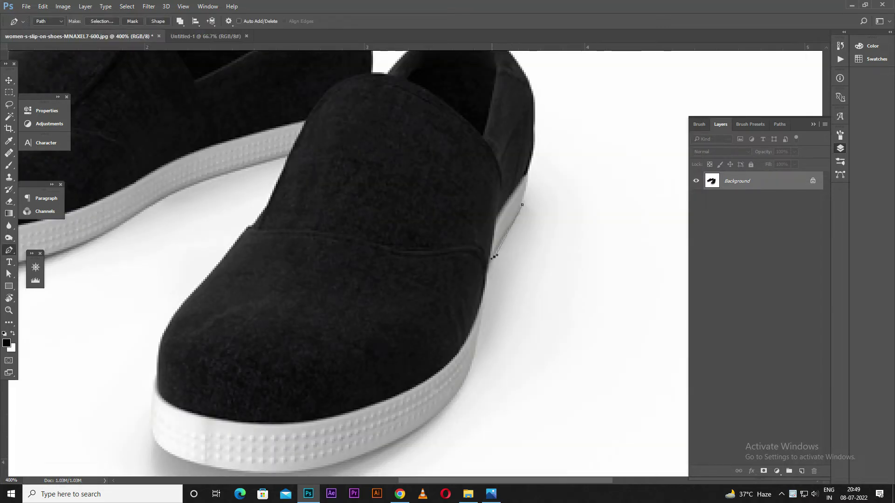
Trace the Pen path down the shoes' side edge, along the soles and around both toes.
scroll(410, 261, "down", 2)
scroll(410, 261, "down", 2)
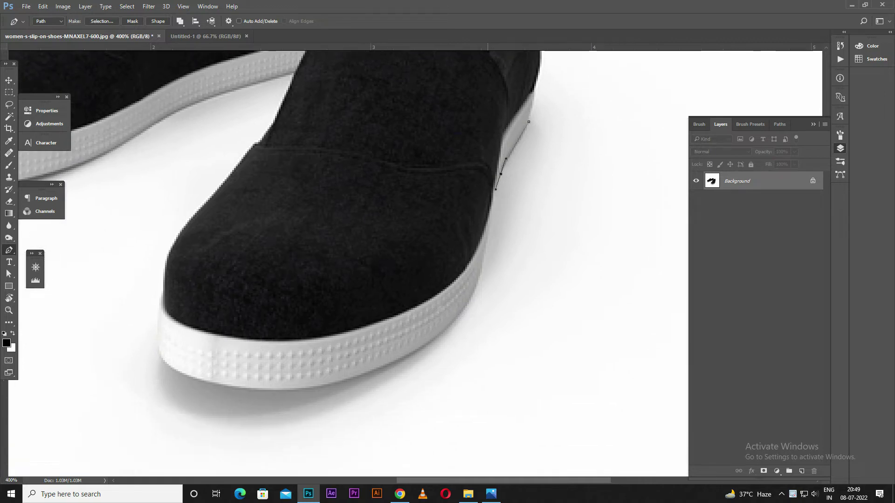
left_click_drag(480, 272, 479, 283)
mouse_move(294, 388)
left_mouse_down()
mouse_move(272, 393)
mouse_move(447, 369)
left_mouse_up()
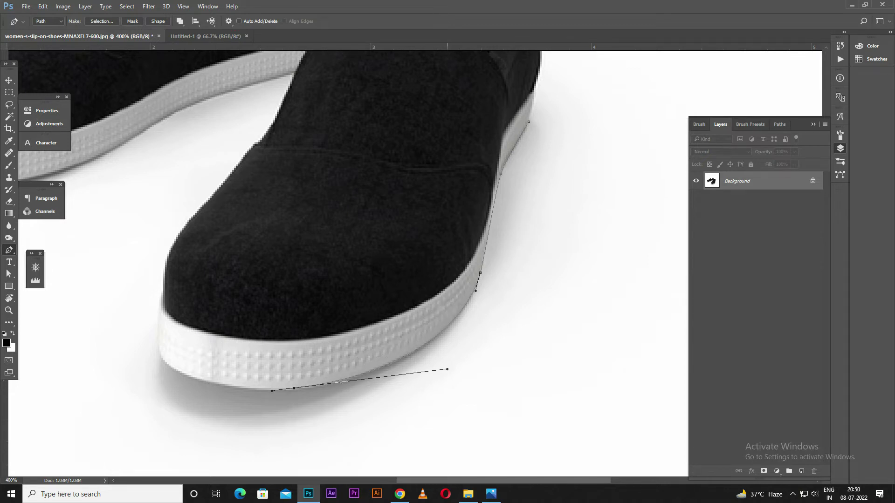
left_click_drag(156, 348, 144, 328)
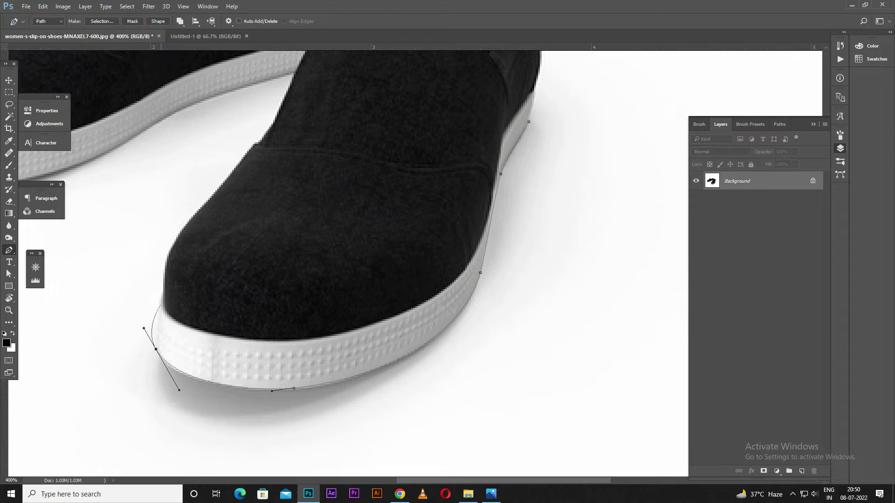
mouse_move(169, 256)
left_mouse_down()
mouse_move(181, 231)
mouse_move(233, 321)
mouse_move(256, 296)
left_mouse_up()
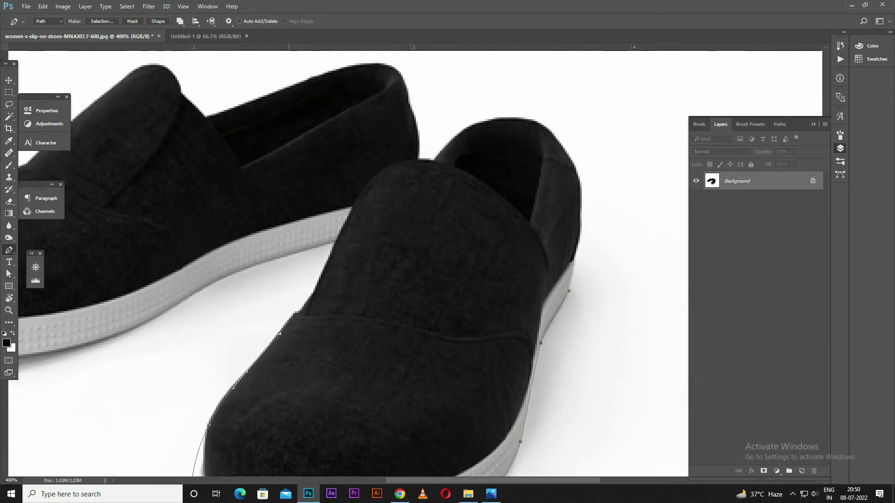
left_click_drag(291, 256, 280, 333)
left_click_drag(280, 333, 294, 315)
mouse_move(336, 242)
left_mouse_down()
mouse_move(332, 255)
mouse_move(478, 244)
left_mouse_up()
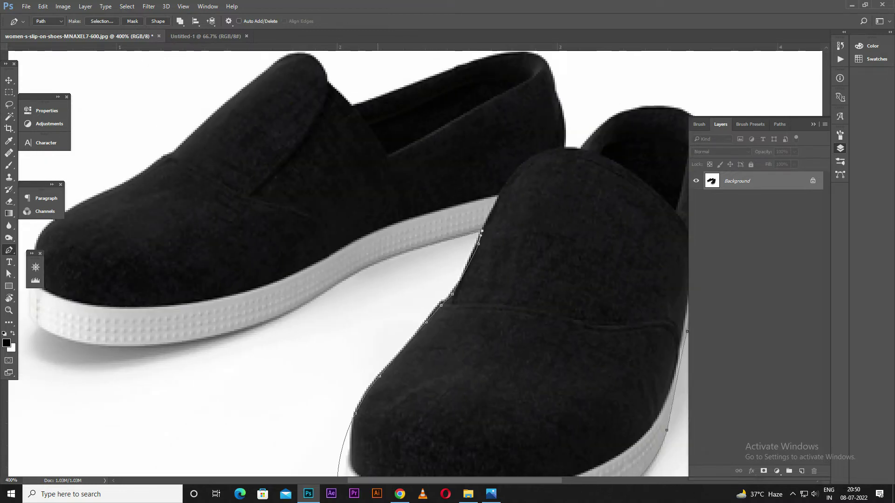
mouse_move(350, 275)
left_mouse_down()
mouse_move(297, 306)
mouse_move(412, 310)
left_mouse_up()
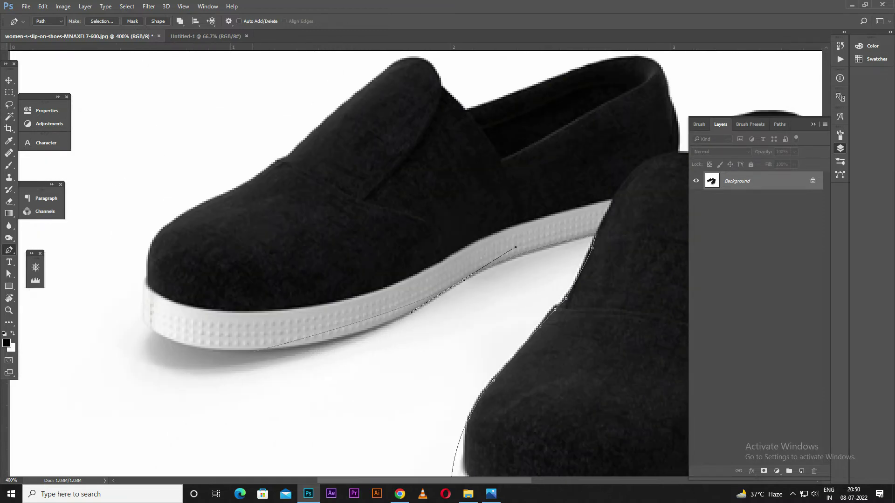
mouse_move(245, 350)
left_mouse_down()
mouse_move(227, 351)
mouse_move(369, 343)
left_mouse_up()
mouse_move(152, 329)
left_mouse_down()
mouse_move(146, 322)
mouse_move(171, 295)
left_mouse_up()
left_click(145, 283)
Continue the path along the shoes' upper and top edges and around the heel.
scroll(145, 283, "up", 2)
left_click(206, 279)
left_click_drag(234, 269, 302, 218)
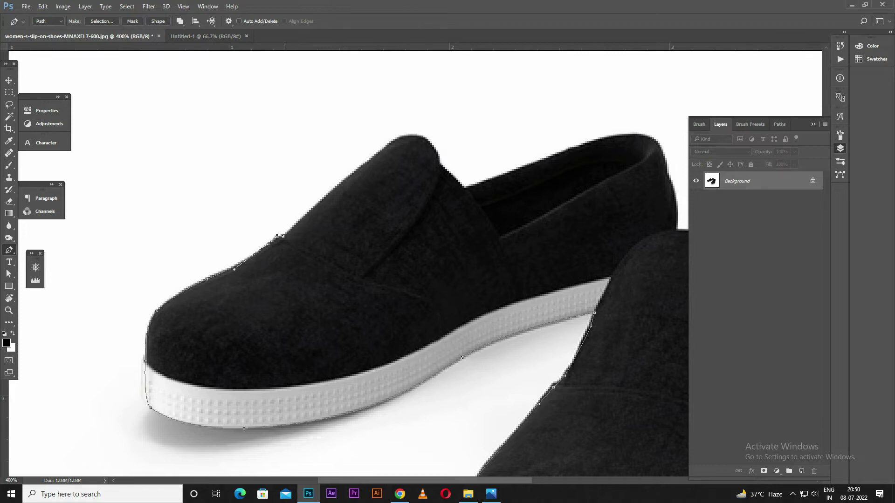
mouse_move(348, 178)
left_mouse_down()
mouse_move(374, 158)
mouse_move(328, 197)
left_mouse_up()
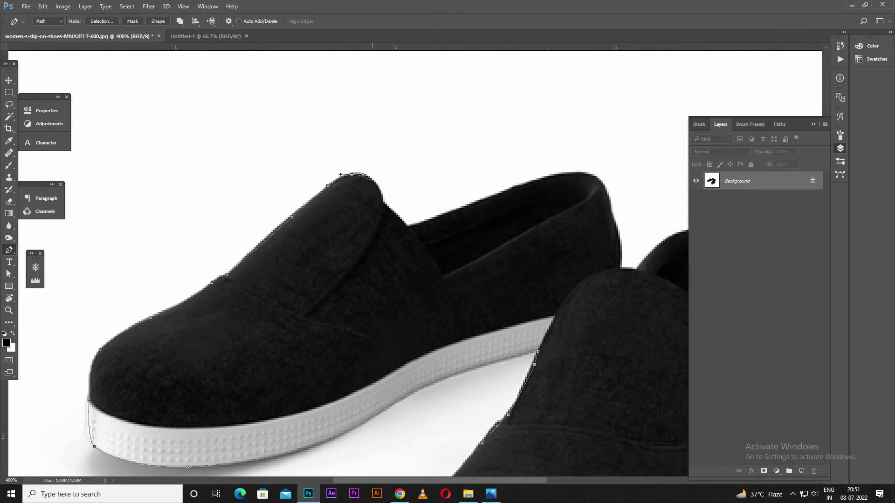
left_click_drag(375, 183, 383, 192)
left_click(406, 226)
left_click_drag(407, 227, 226, 232)
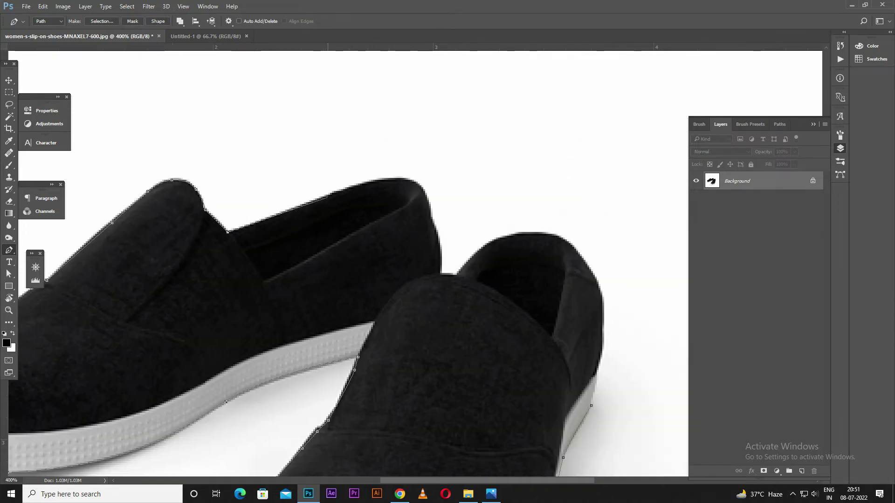
left_click_drag(329, 195, 332, 193)
mouse_move(391, 180)
left_mouse_down()
mouse_move(415, 179)
mouse_move(434, 229)
left_mouse_up()
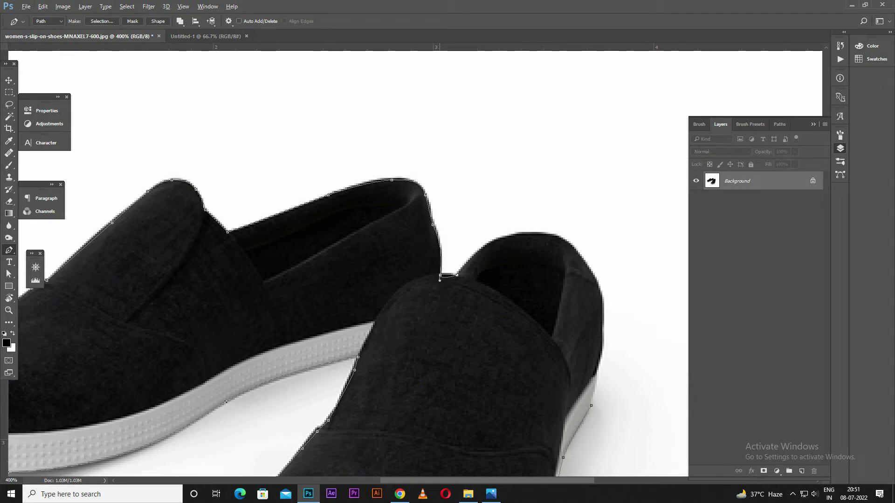
Trace the right shoe's collar and heel, then close the path at its start.
mouse_move(457, 275)
left_mouse_down()
mouse_move(512, 249)
mouse_move(396, 232)
mouse_move(446, 219)
left_mouse_up()
left_click(373, 227)
left_click(388, 218)
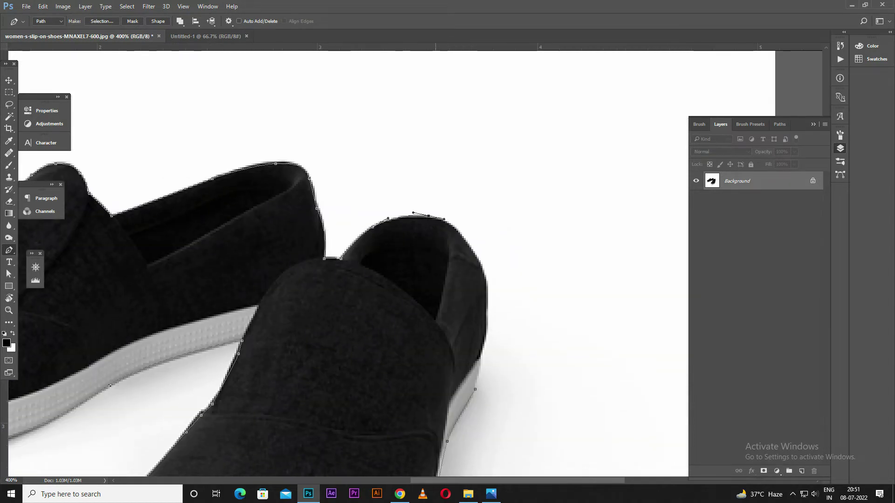
left_click(475, 253)
left_click_drag(486, 329, 485, 354)
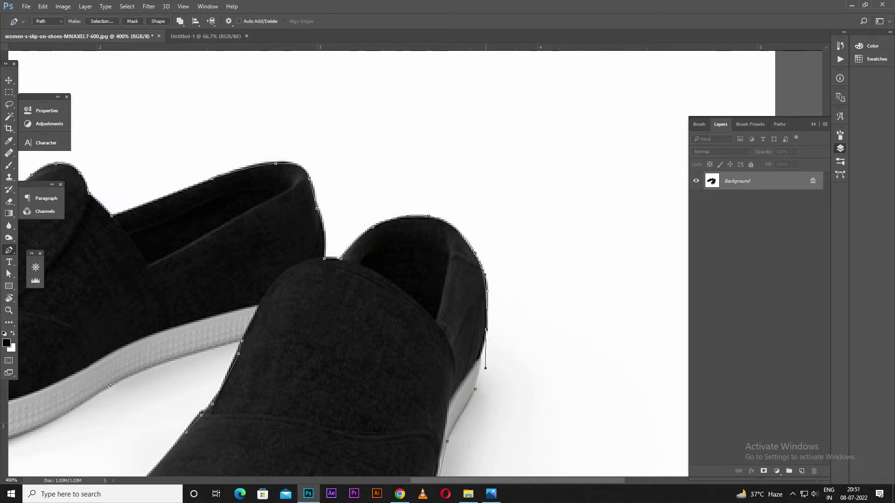
left_click(474, 389)
right_click(484, 365)
Bring the masked shoes into Untitled-1 and centre them on the canvas.
key("Escape")
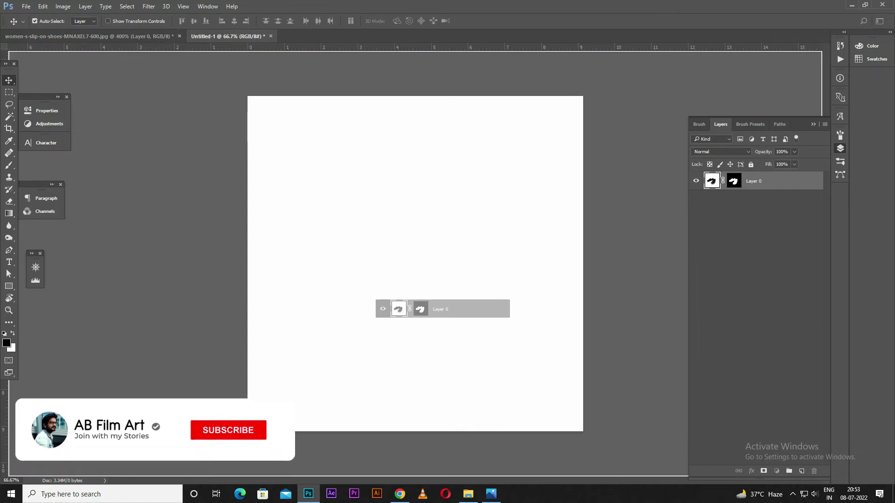
left_click_drag(434, 275, 448, 275)
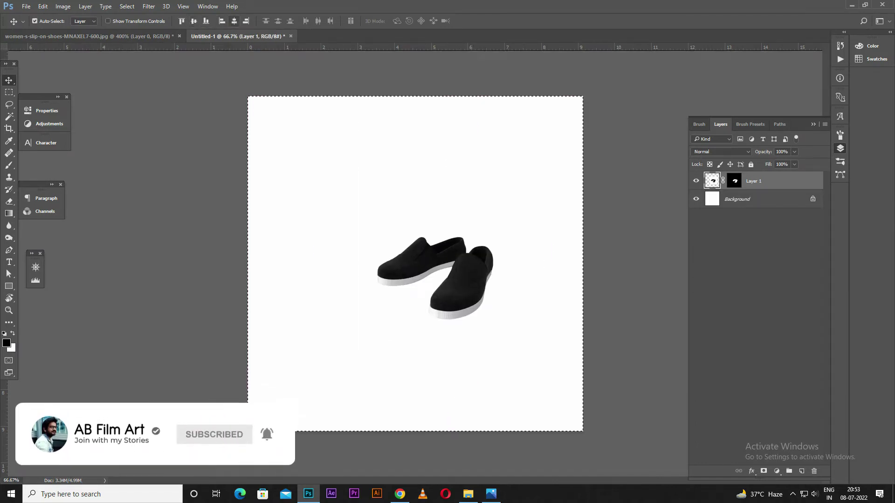
left_click(234, 21)
Scale the shoes up from the centre with Free Transform to fill most of the canvas.
key("ctrl+d")
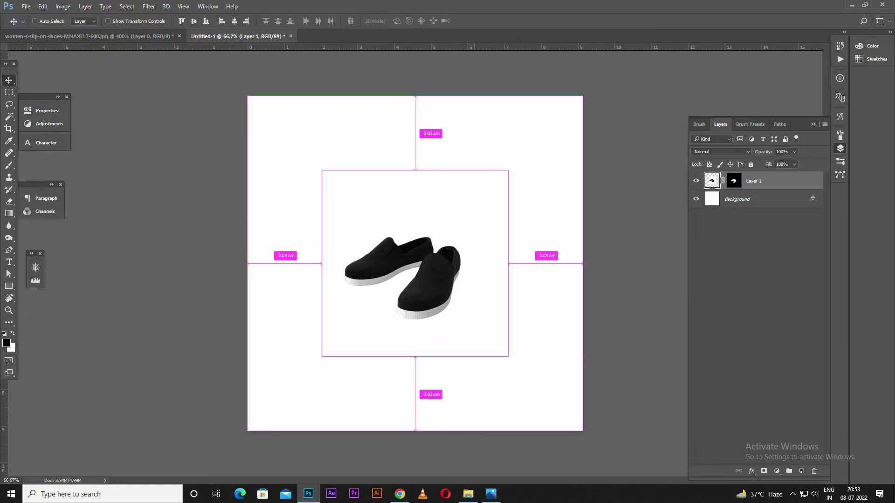
key("ctrl+t")
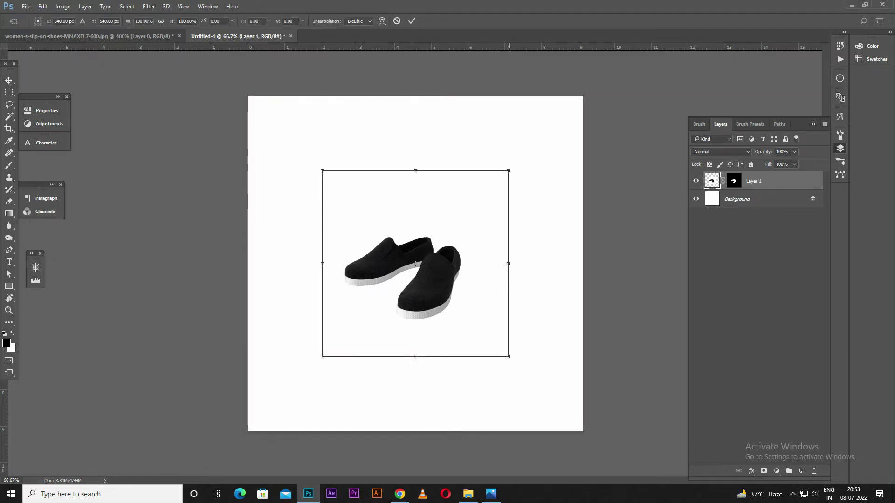
left_click_drag(507, 356, 585, 434)
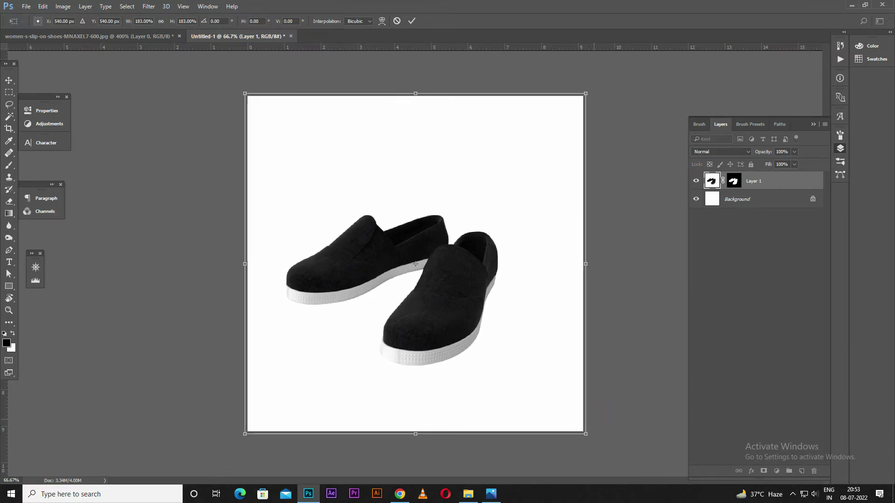
key("Return")
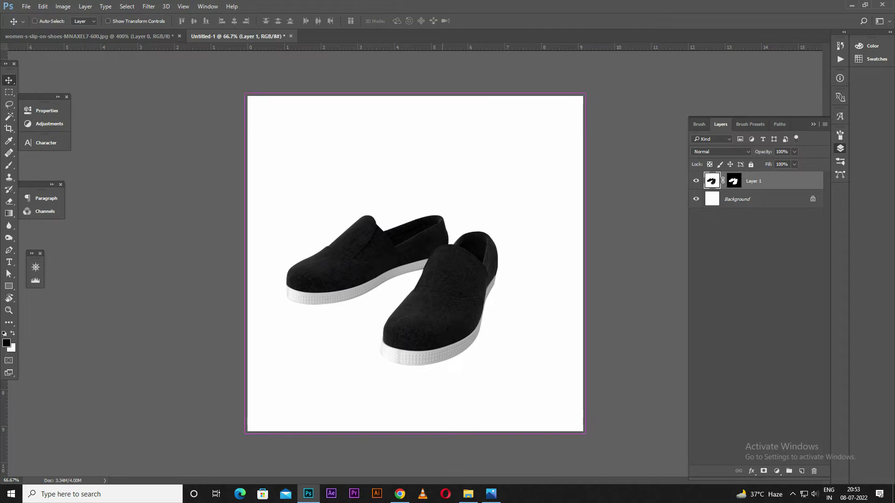
key("ctrl+plus")
scroll(401, 256, "down", 1)
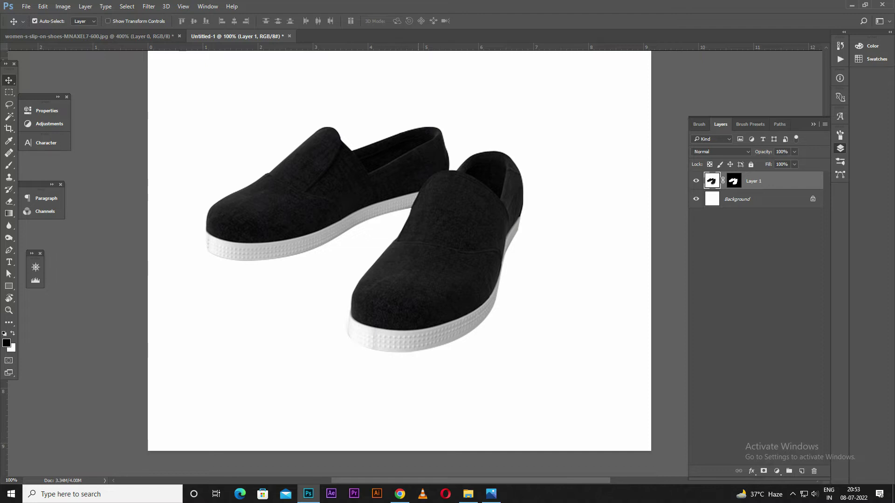
Add a new layer named 'shadow' and move it beneath the shoes layer.
key("b")
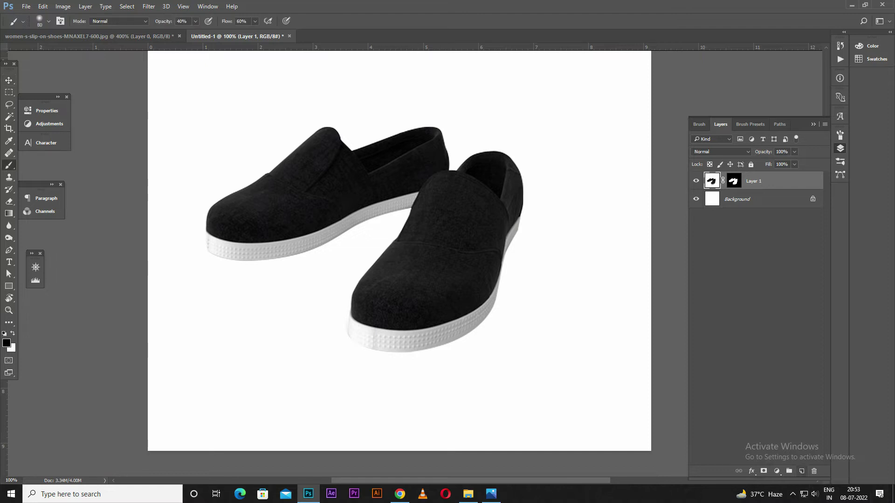
left_click(801, 472)
double_click(731, 181)
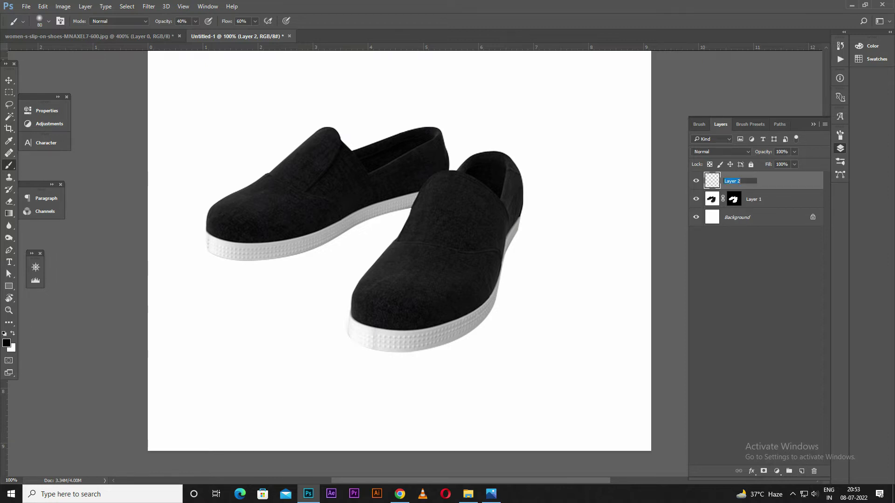
type("shadow")
key("Return")
key("ctrl+bracketleft")
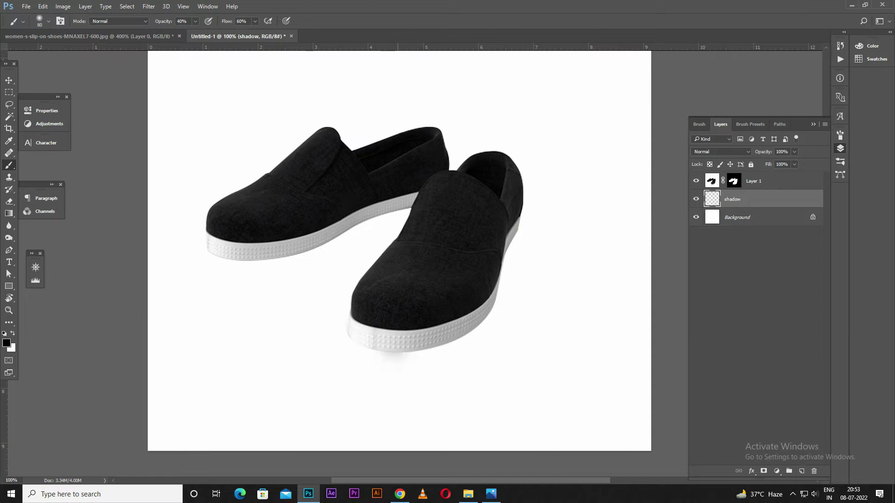
Paint soft shadows under both shoes and along the right heel with a 100 px brush.
mouse_move(378, 357)
left_mouse_down()
mouse_move(445, 352)
mouse_move(489, 317)
mouse_move(494, 293)
left_mouse_up()
mouse_move(203, 238)
left_mouse_down()
mouse_move(266, 263)
mouse_move(405, 215)
left_mouse_up()
key("bracketleft")
key("bracketleft")
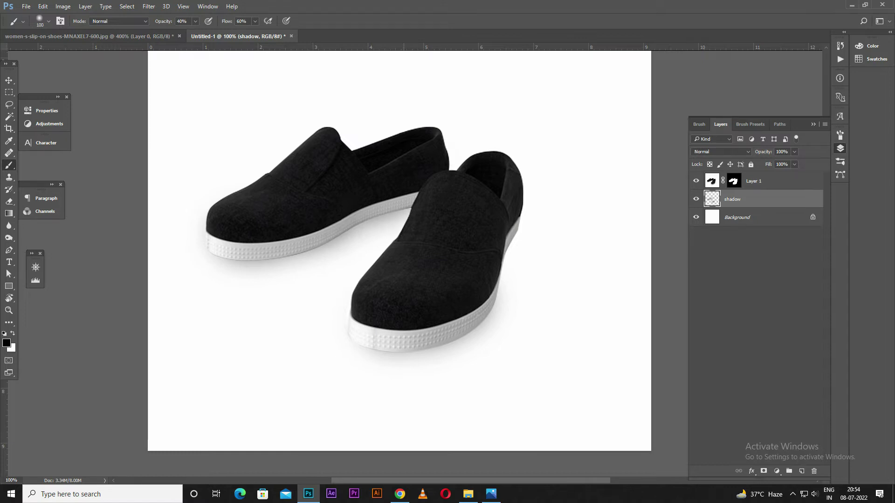
left_click_drag(445, 357, 351, 351)
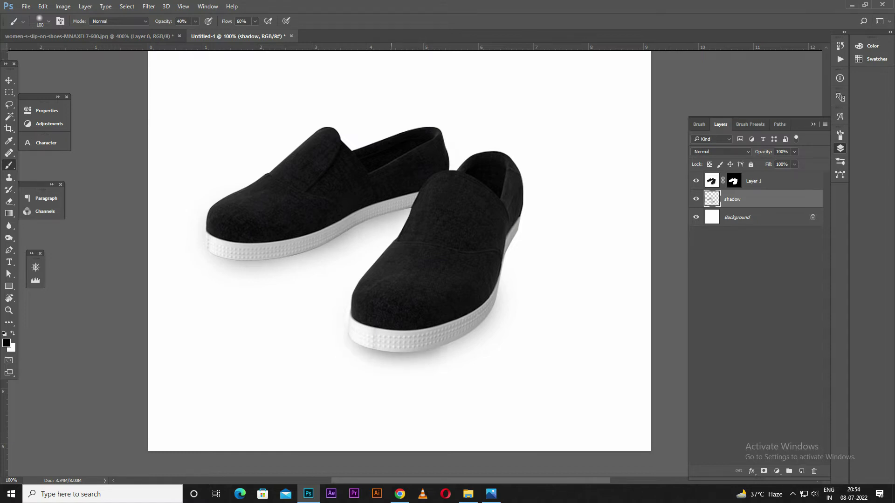
left_click_drag(503, 271, 509, 244)
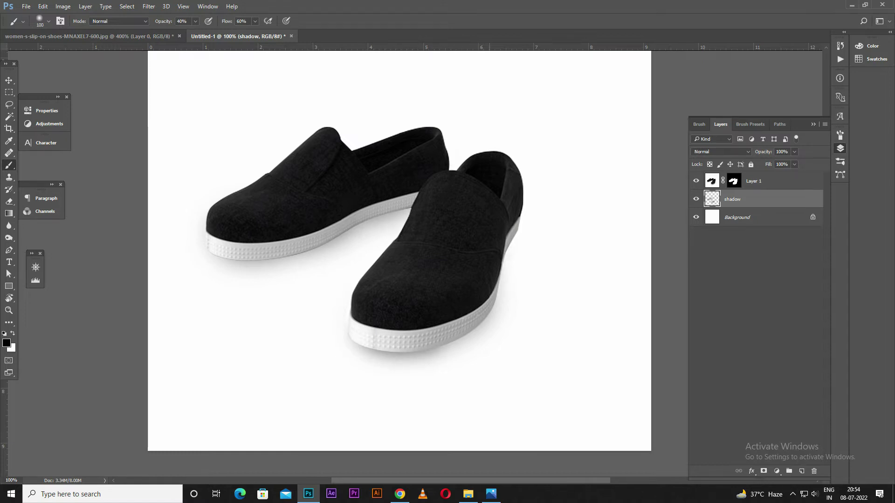
scroll(439, 363, "down", 3)
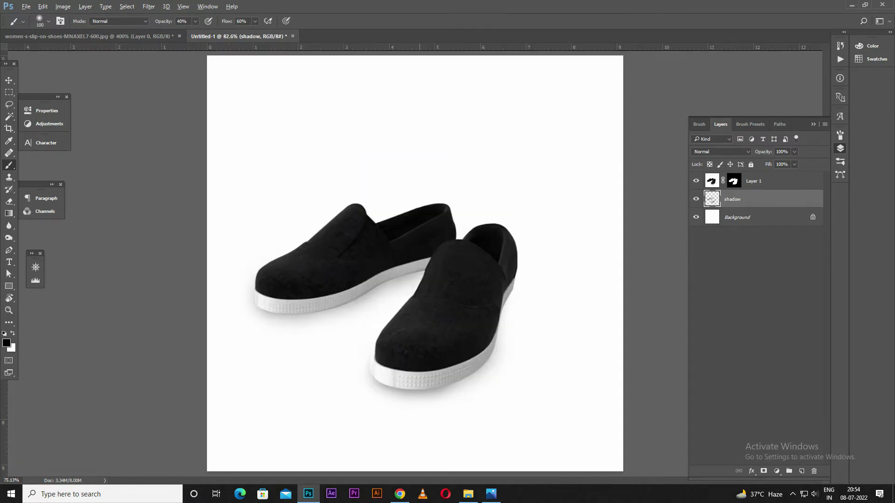
scroll(436, 403, "up", 5)
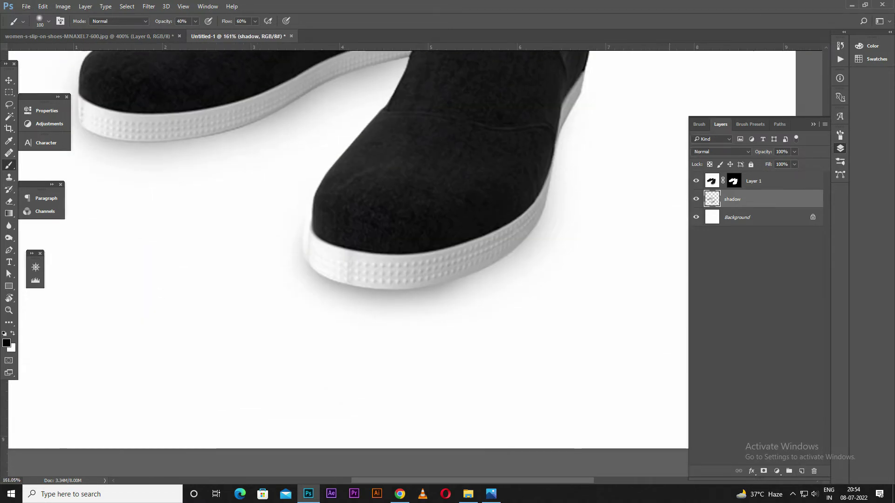
Add a layer mask to the shadow layer and swap the foreground and background colours.
left_click(763, 471)
key("x")
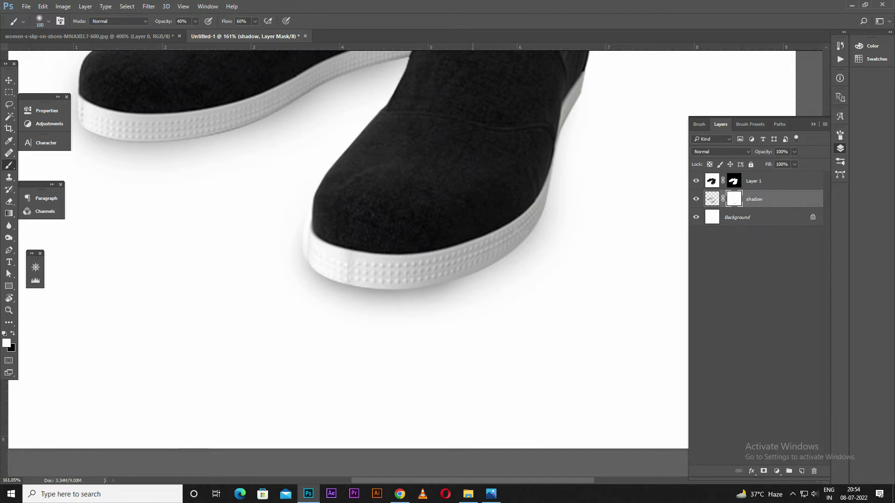
key("x")
scroll(436, 410, "down", 2)
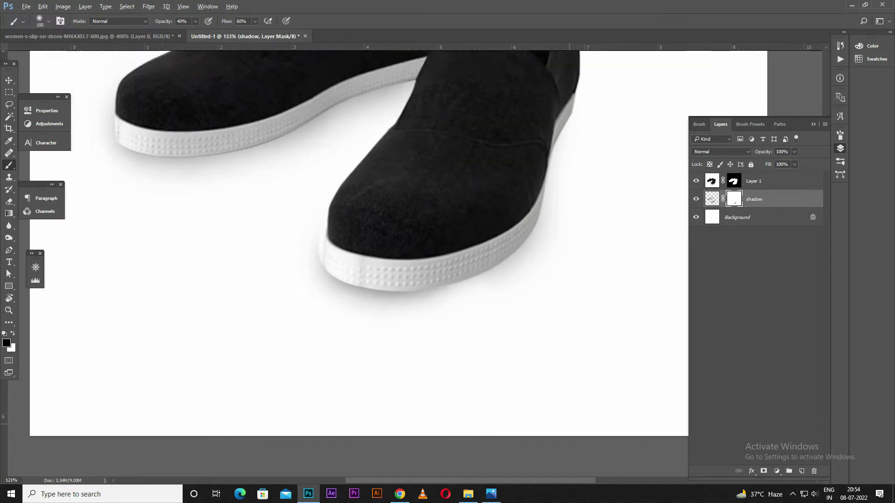
scroll(435, 410, "down", 3)
scroll(440, 363, "up", 2)
scroll(440, 363, "up", 3)
Paint a soft black shadow beneath the front shoe's sole.
key("x")
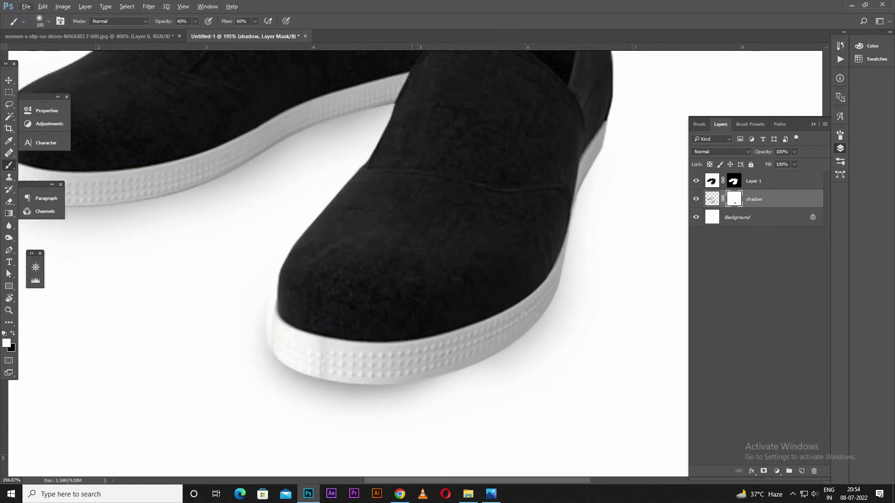
key("ctrl+2")
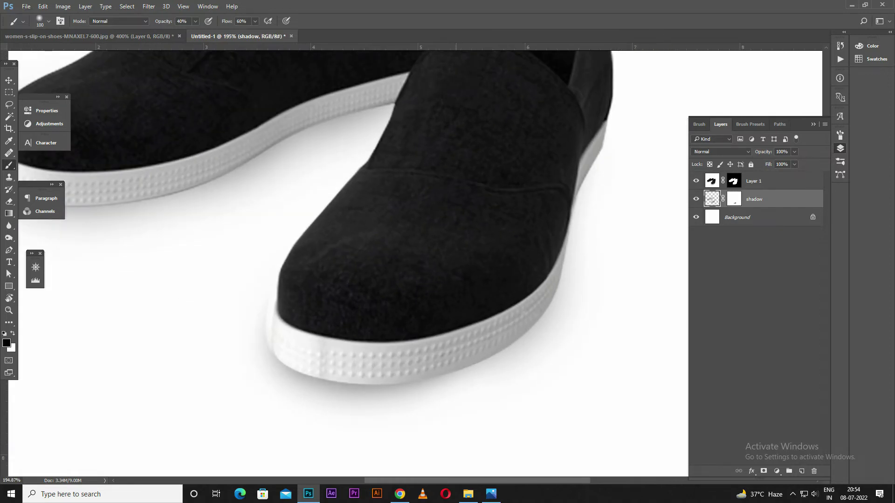
left_click(446, 357)
scroll(440, 378, "down", 2)
scroll(440, 379, "down", 2)
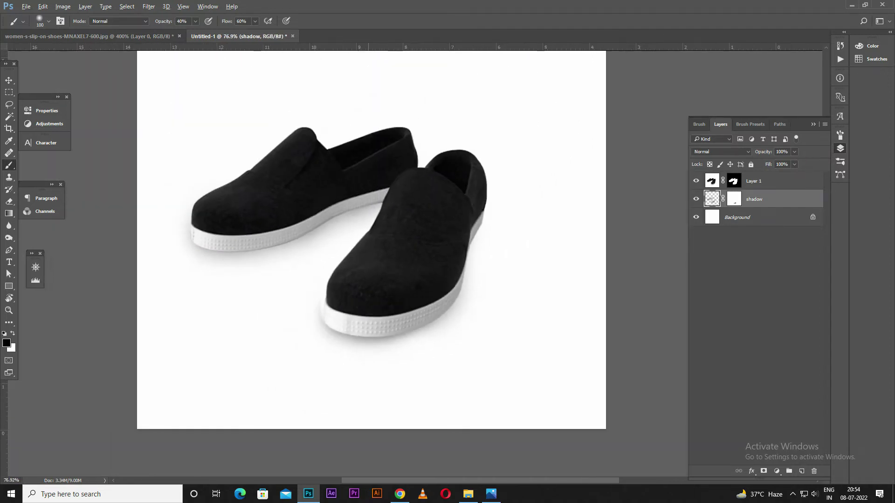
key("v")
key("alt+v")
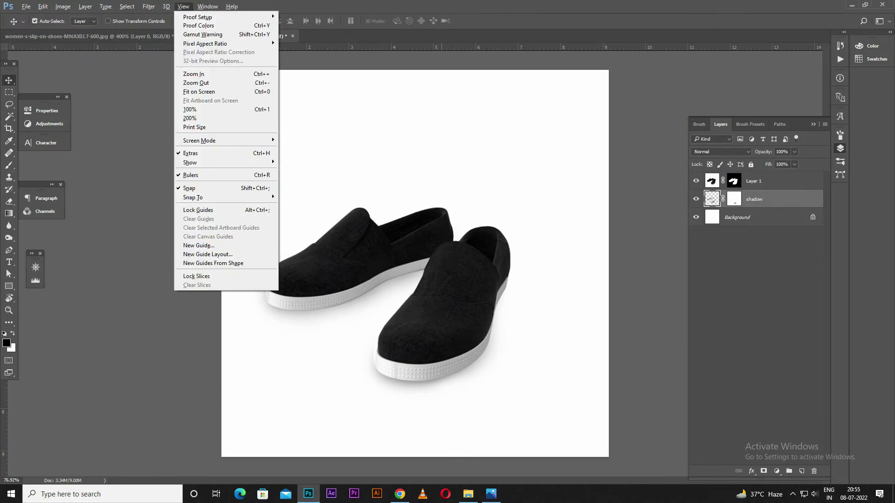
Select Layer 1 with the shoes and duplicate it as Layer 1 copy.
key("Escape")
right_click(443, 303)
left_click(466, 306)
key("ctrl+0")
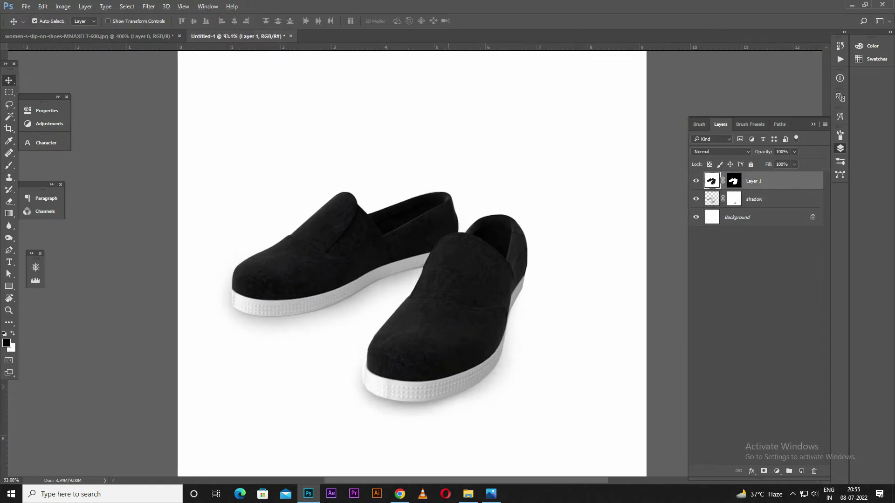
scroll(443, 300, "up", 1)
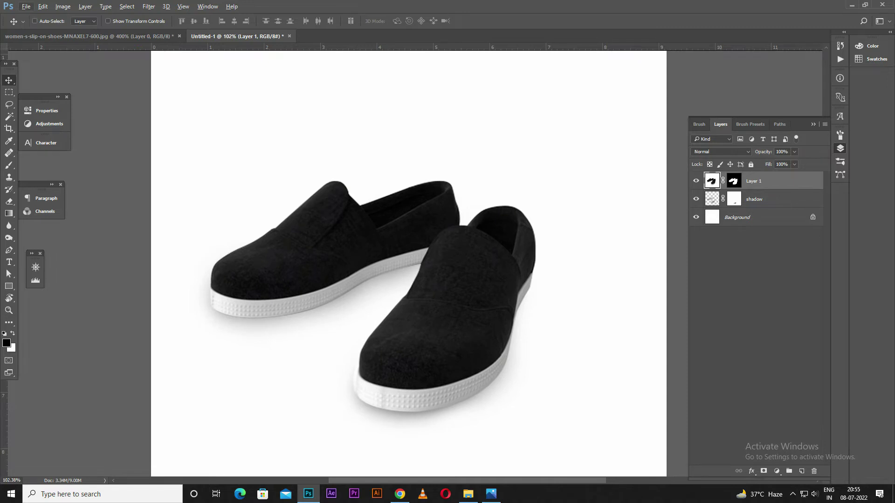
key("ctrl+j")
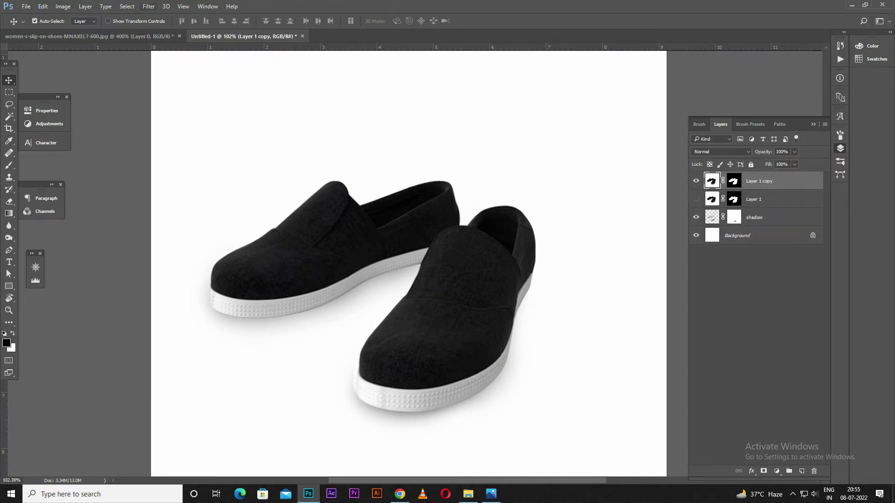
Apply Reduce Noise at strength 6 to Layer 1 copy.
left_click(148, 6)
mouse_move(203, 136)
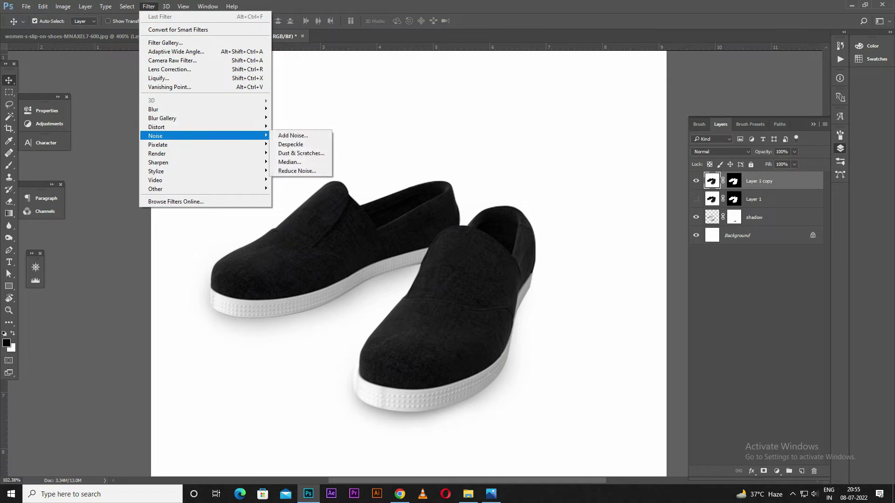
left_click(291, 171)
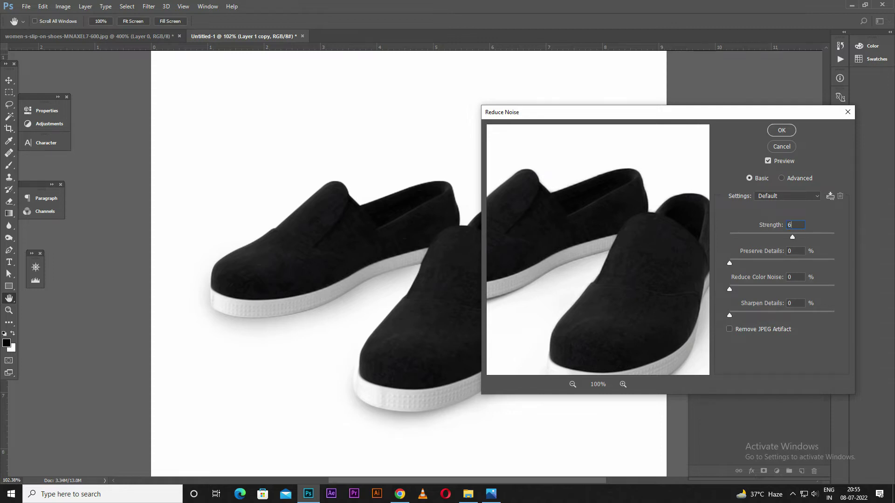
key("Return")
scroll(414, 263, "down", 3)
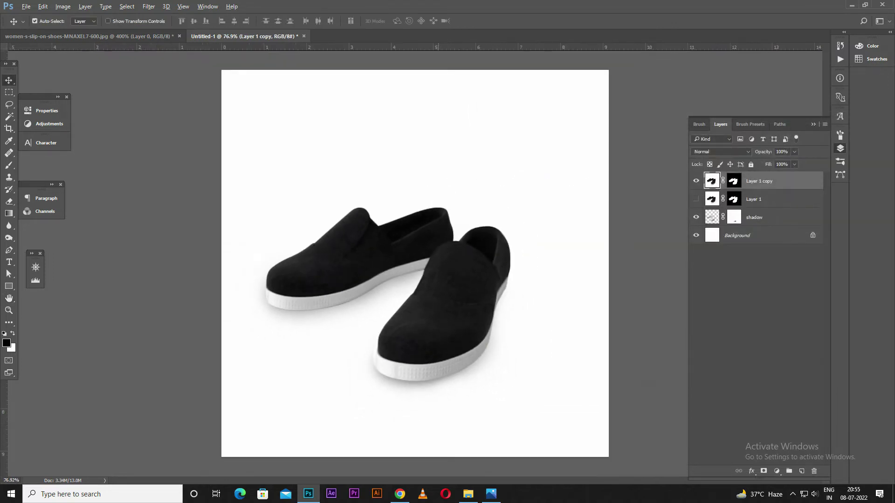
scroll(414, 263, "up", 1)
Add a 2022 text layer coloured black (000000).
key("t")
left_click(285, 367)
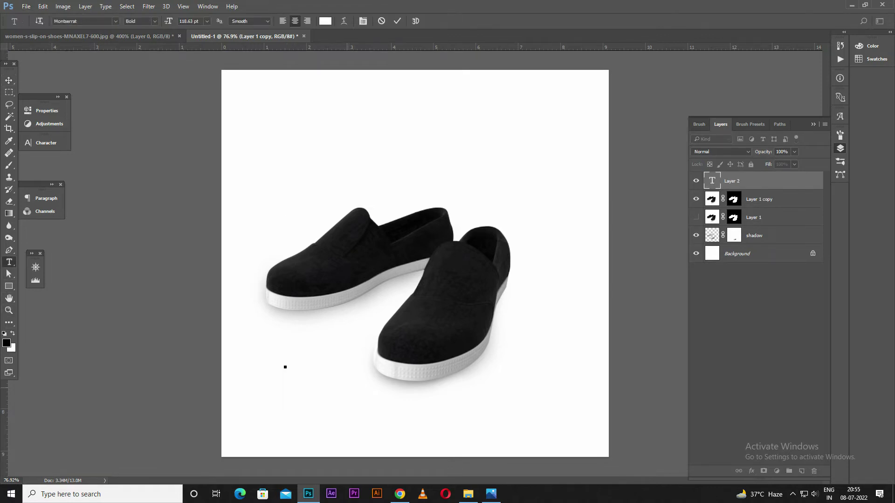
type("Co")
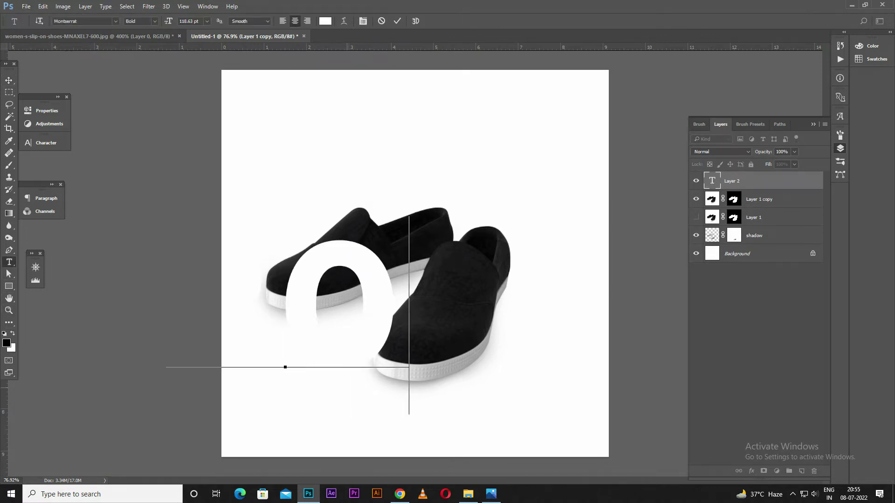
type("22")
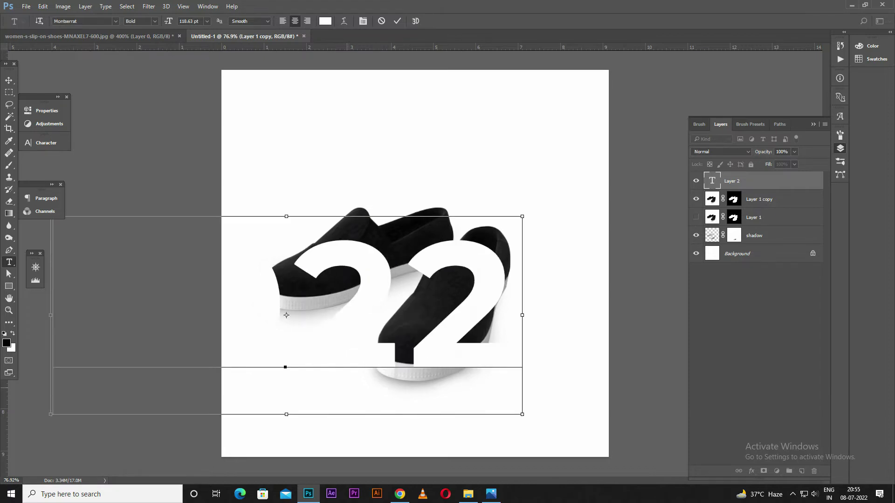
key("ctrl+a")
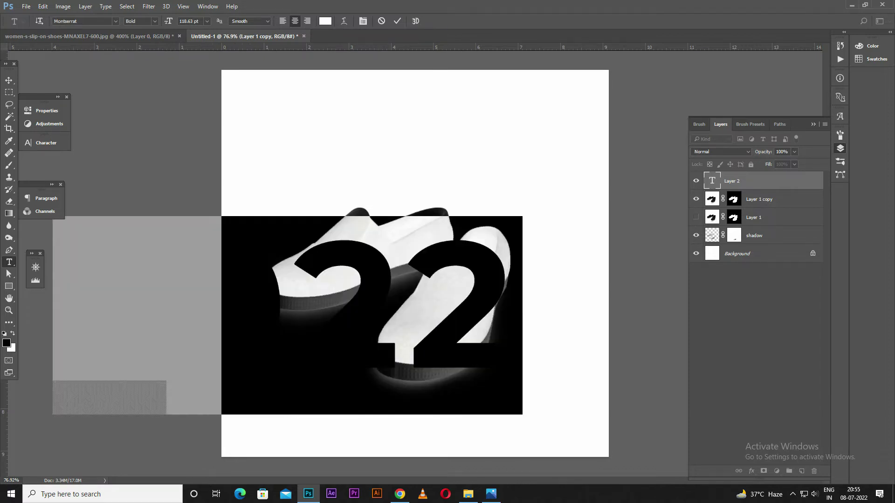
left_click(325, 21)
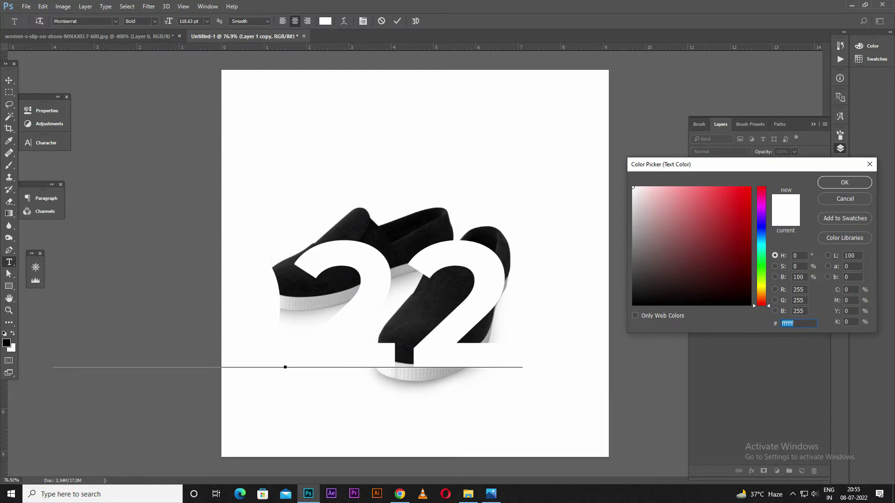
type("000000")
key("Return")
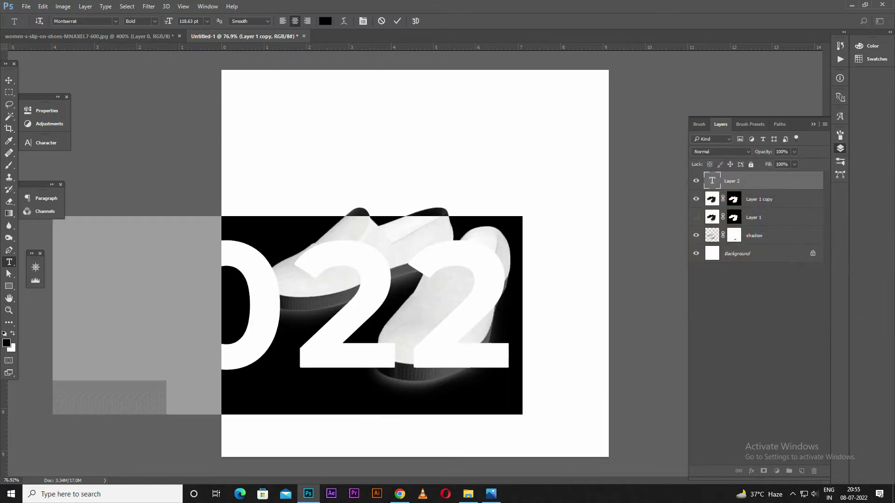
left_click(9, 80)
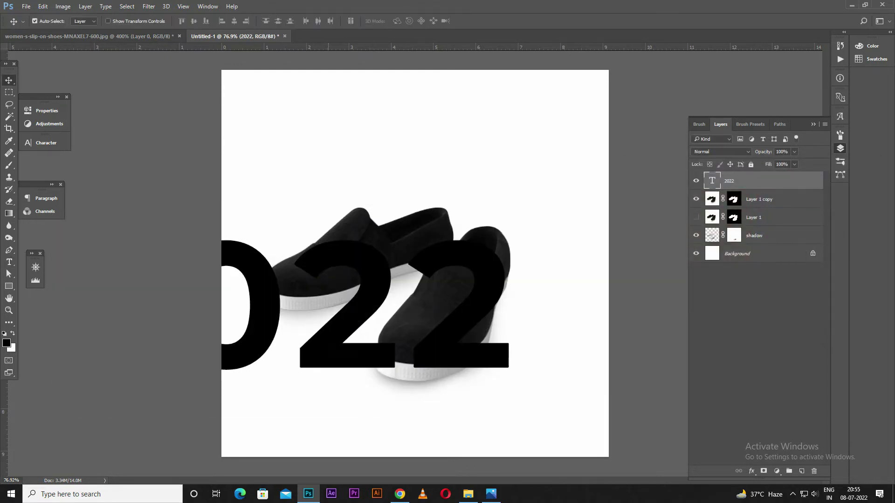
Move the 2022 text toward the middle and rotate it 90° counter-clockwise.
left_click_drag(356, 238, 470, 196)
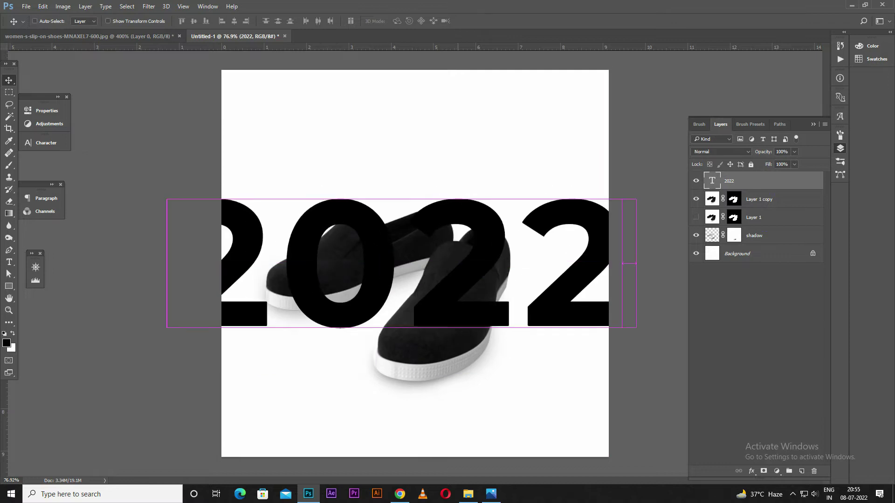
key("ctrl+t")
right_click(452, 243)
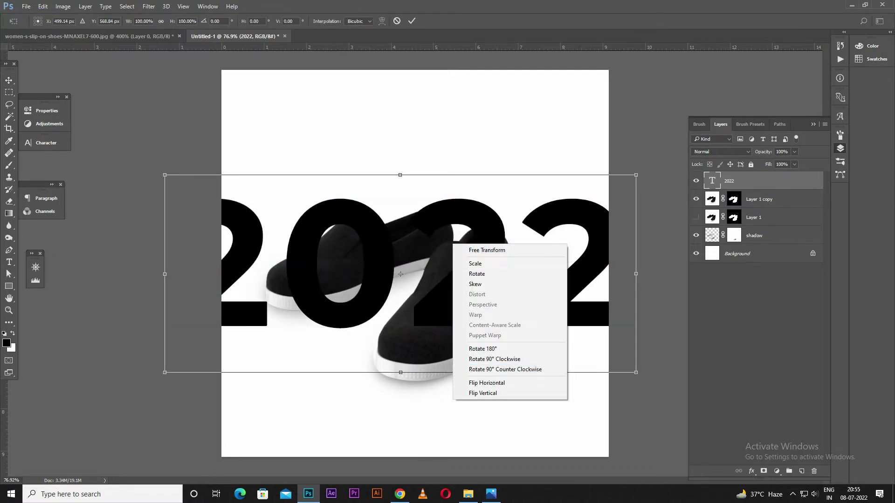
left_click(485, 369)
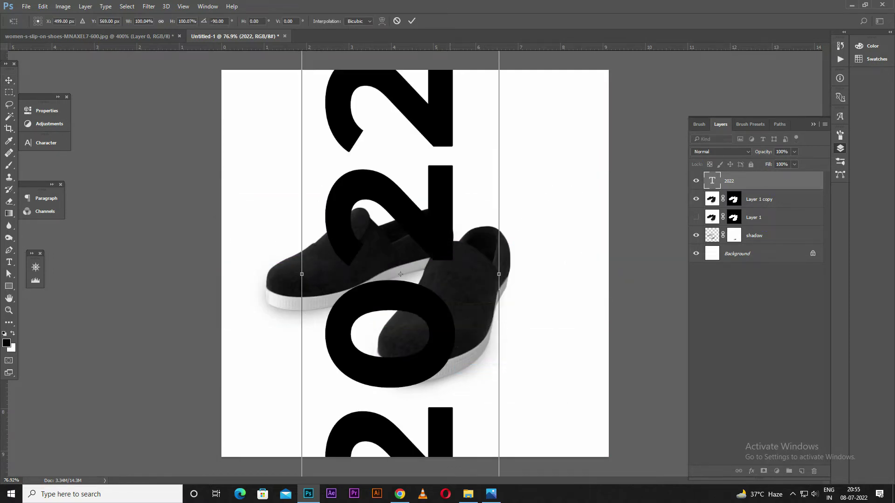
scroll(415, 263, "down", 2)
Shrink the 2022 text by half and give it a black 3 px Stroke at 100% opacity.
left_click_drag(477, 94, 439, 187)
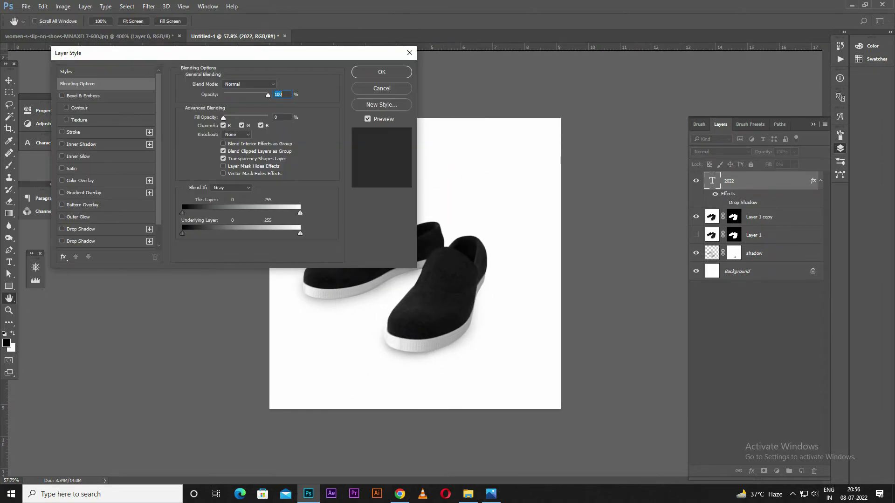
left_click(61, 132)
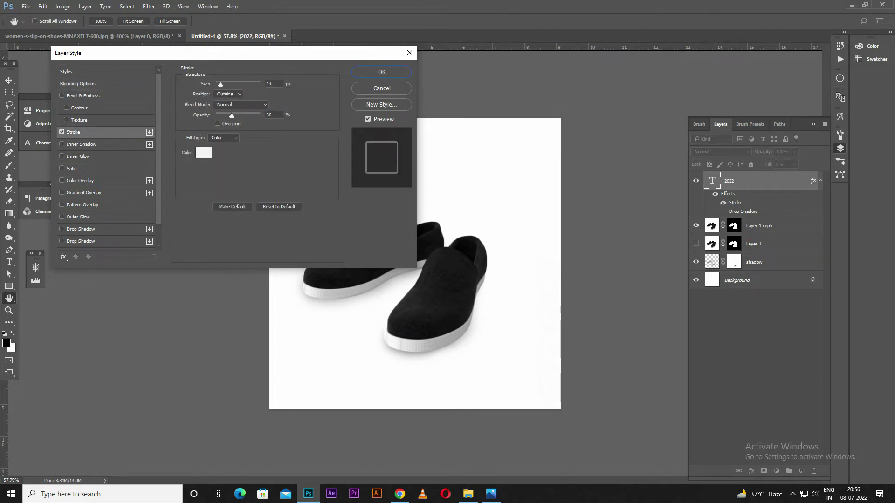
left_click(203, 152)
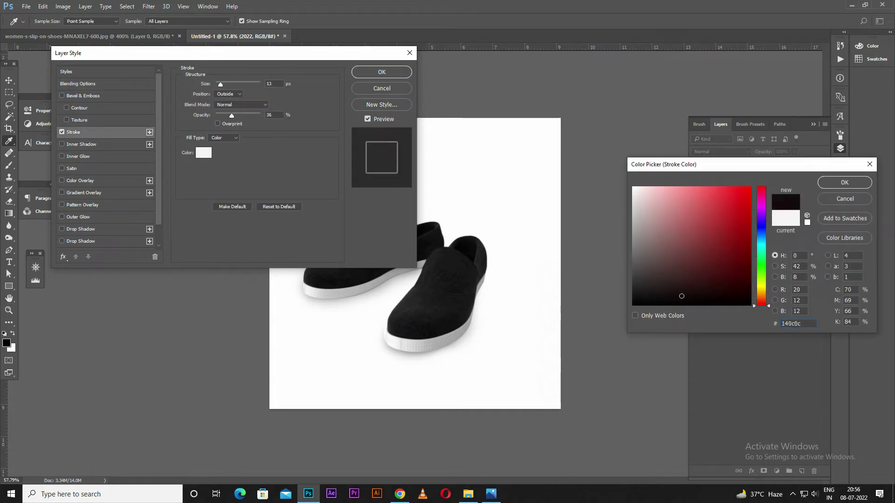
left_click_drag(683, 298, 632, 305)
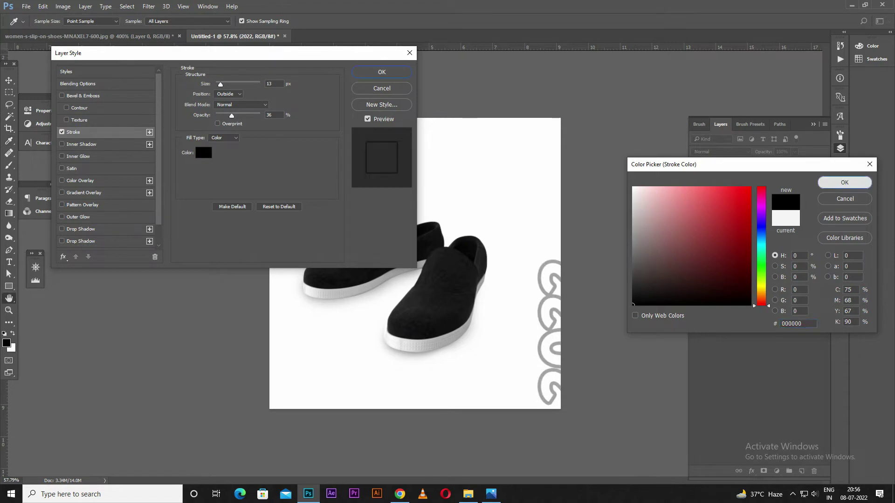
left_click(845, 182)
key("Tab")
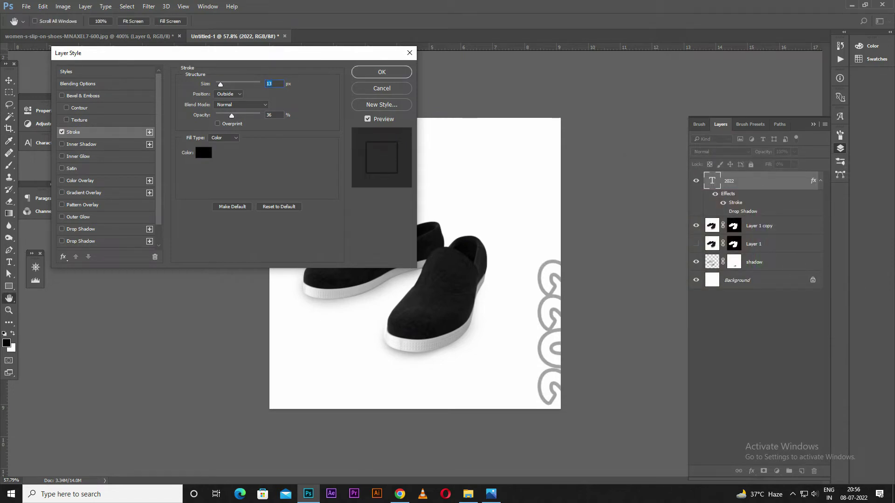
type("3")
key("Tab")
key("Tab")
key("Tab")
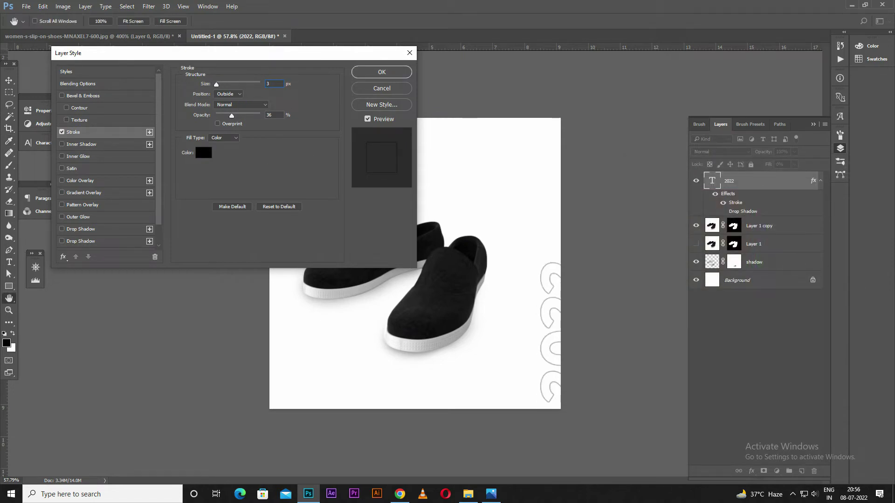
type("100")
key("Return")
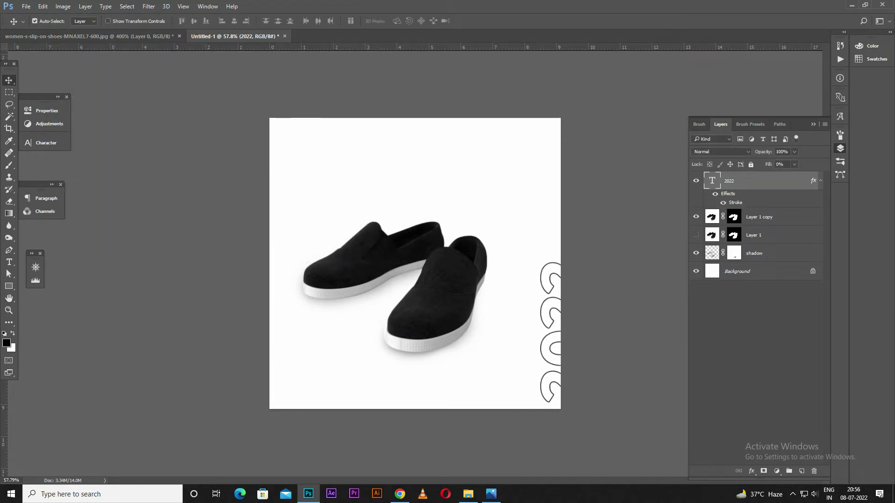
Draw a tall rounded rectangle on the left with corner radii set from 30 px to maximum.
key("u")
left_click_drag(302, 263, 325, 421)
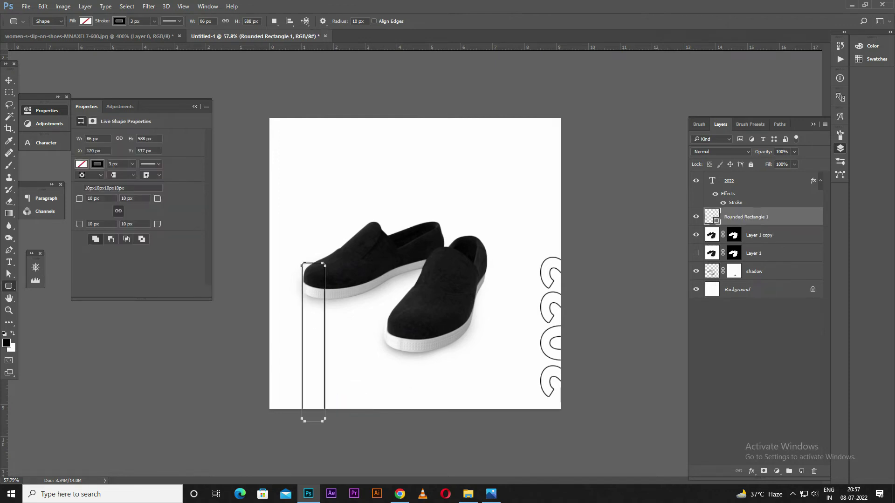
left_click(93, 198)
type("30")
key("Return")
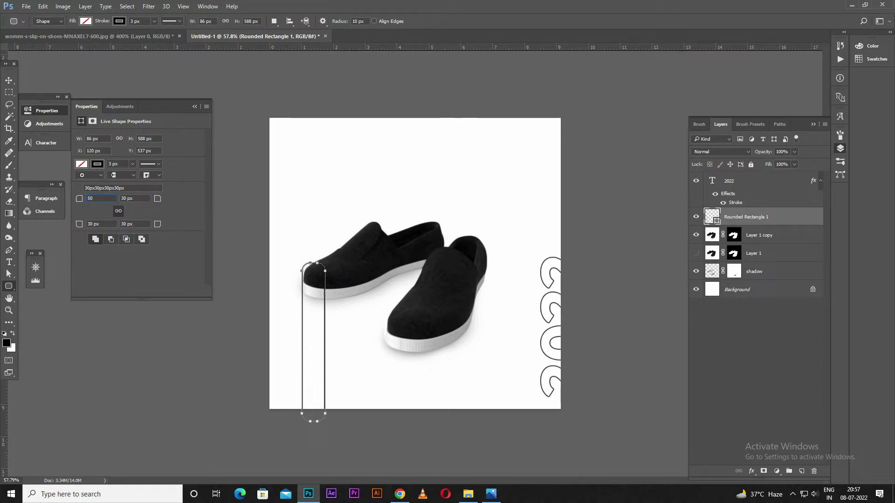
key("Tab")
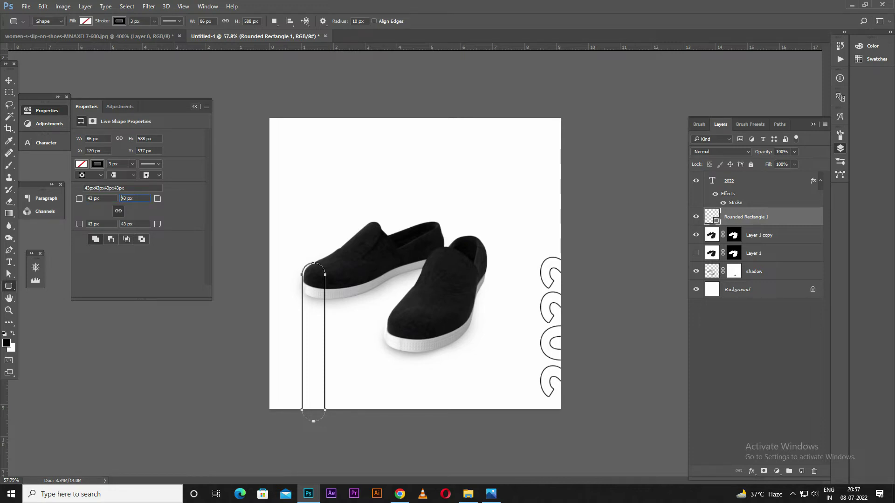
key("Return")
Send the rounded frame behind the front shoe and nudge it left.
key("v")
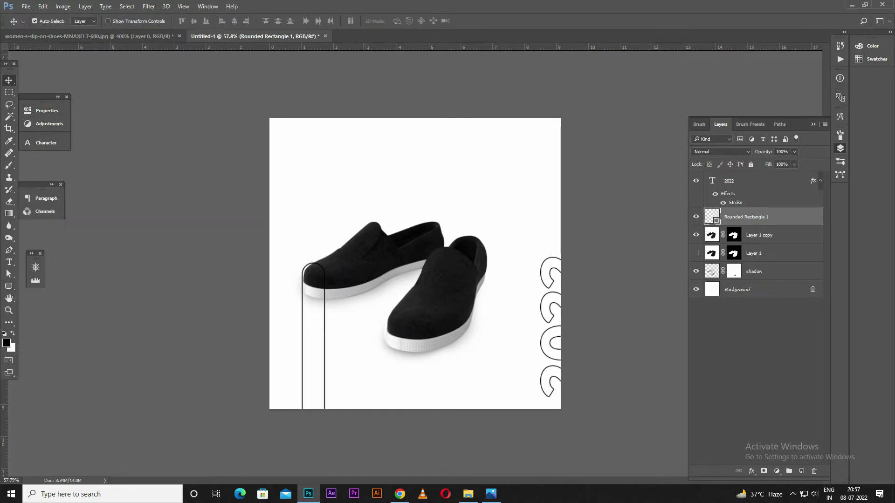
key("ctrl+bracketleft")
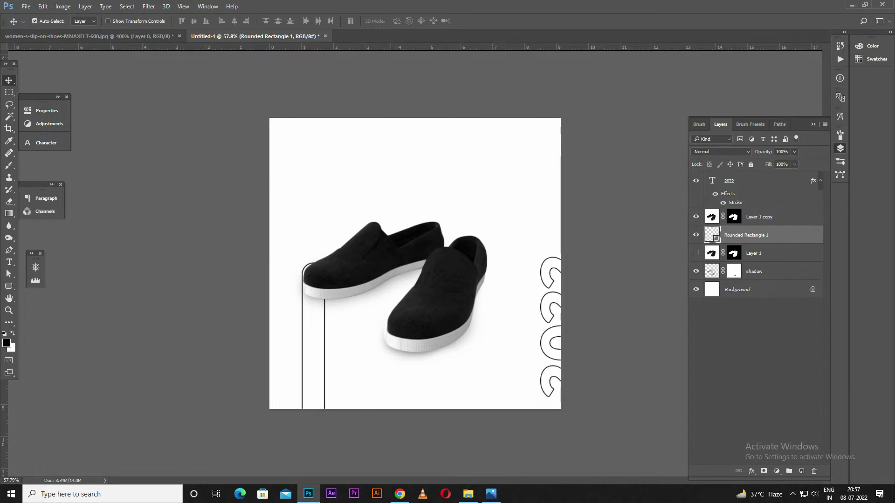
key("shift+Left")
key("shift+Left")
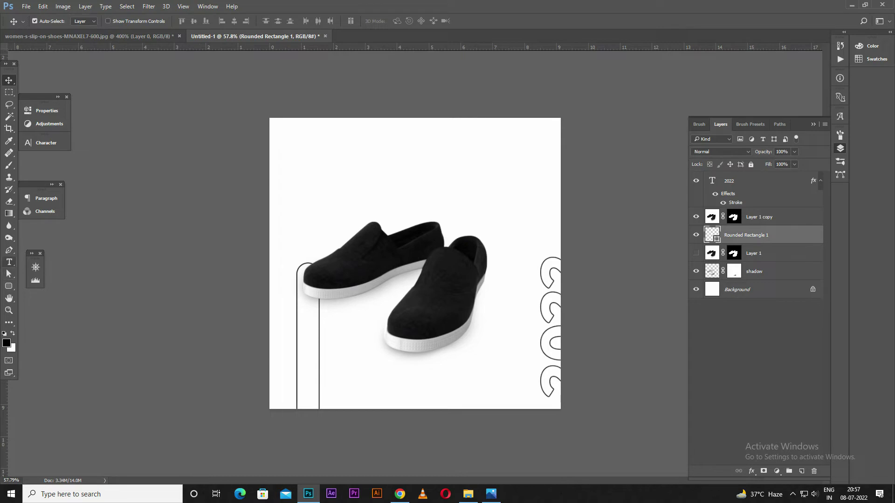
Add a 20 pt text layer above the shoes reading 'NEW SHOES SESSION'.
key("t")
left_click(321, 208)
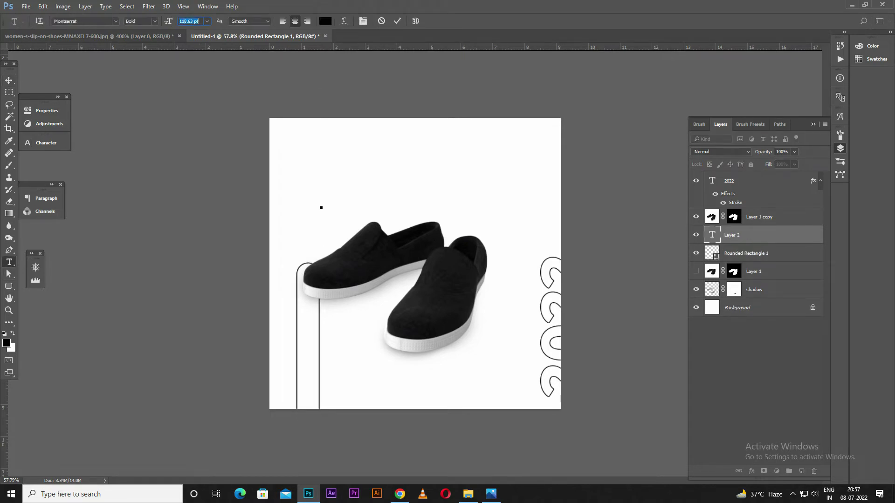
type("50")
key("Return")
type("20")
key("Return")
type("ne")
type("w")
key("BackSpace")
key("BackSpace")
key("BackSpace")
type("NEW ")
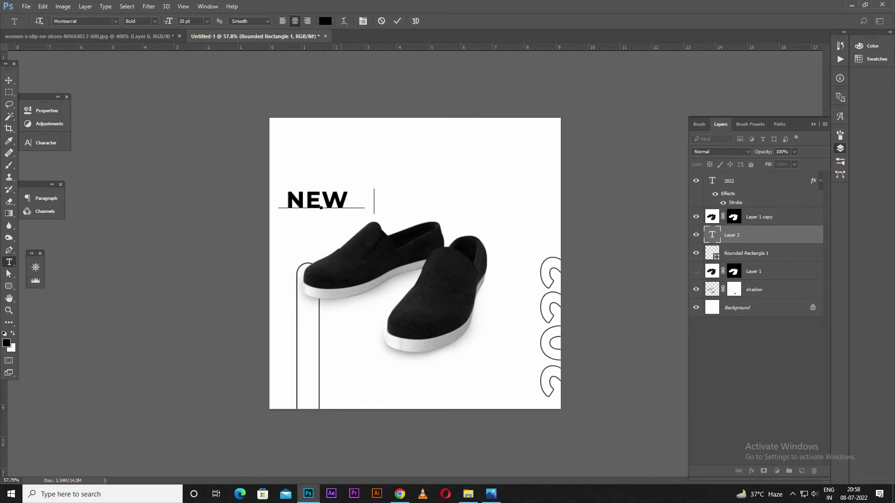
type("SHOES")
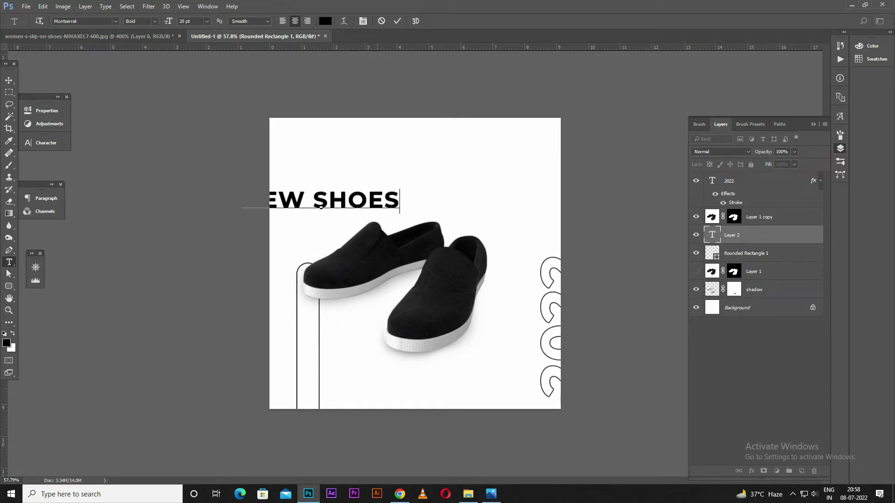
type(" 2022")
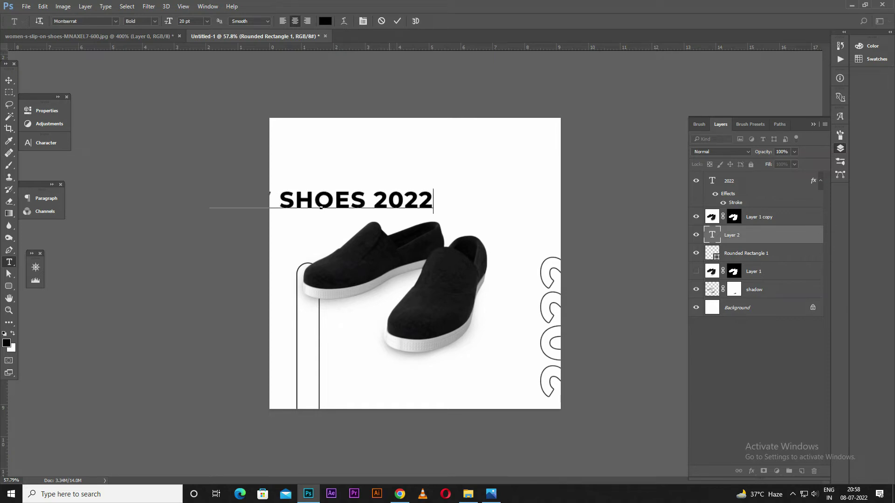
key("BackSpace")
key("BackSpace")
key("BackSpace")
key("BackSpace")
type("SES")
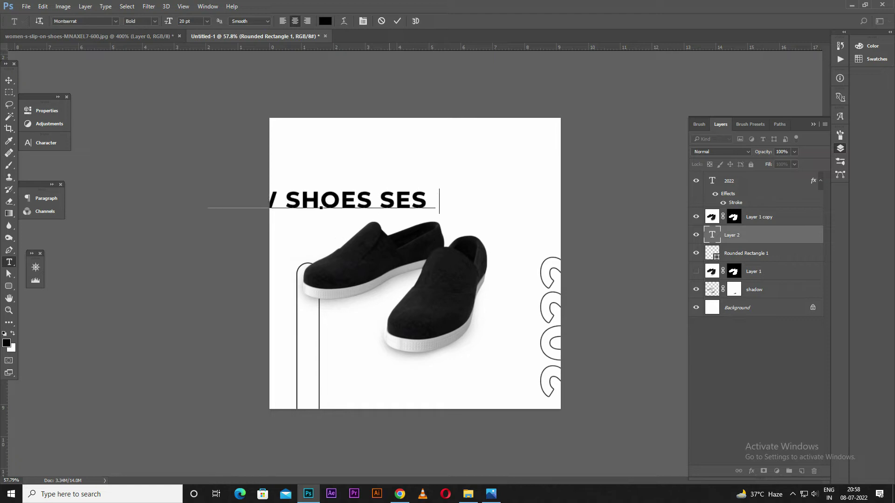
type("SION")
Set the whole headline to Montserrat Regular and commit it.
left_click(322, 205)
key("ctrl+a")
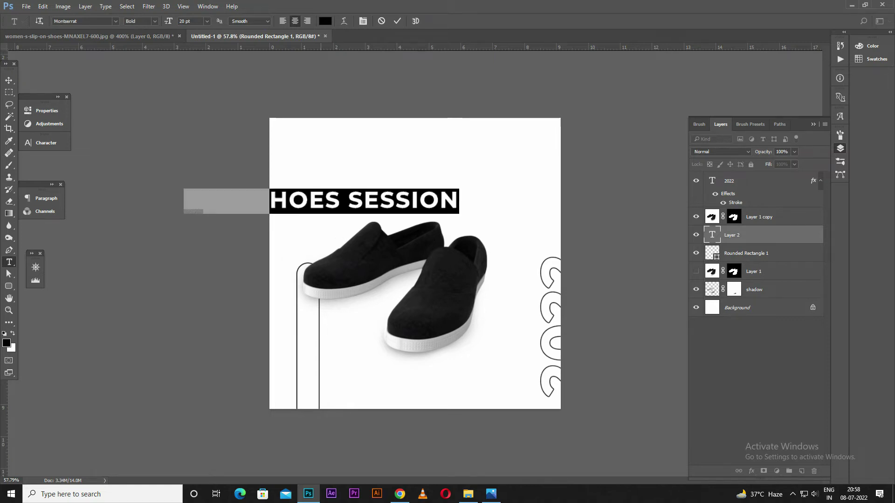
left_click(140, 21)
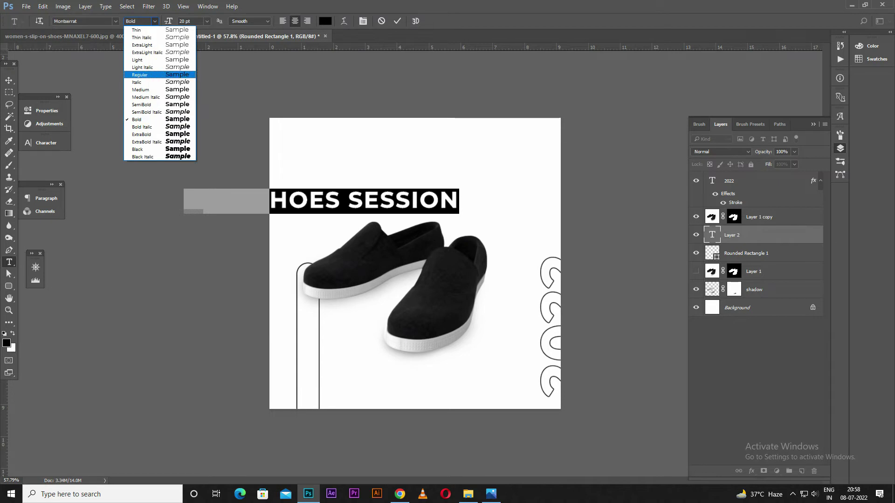
left_click(140, 74)
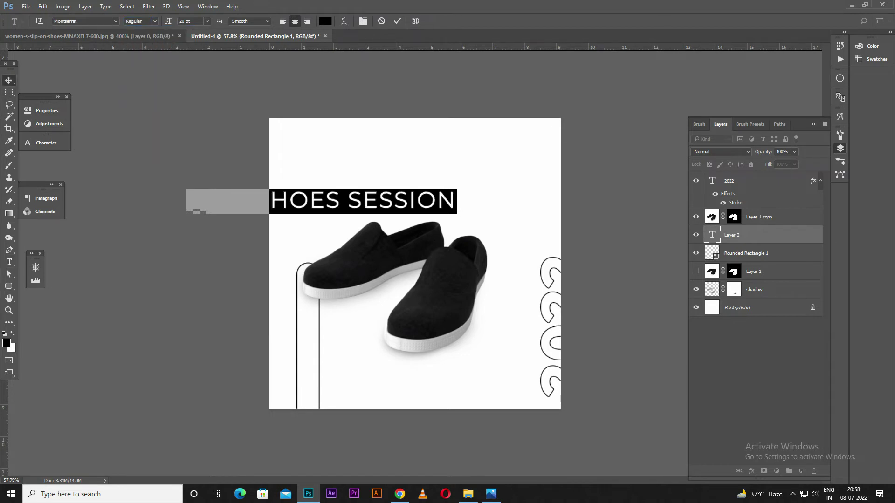
left_click(9, 80)
Rotate NEW SHOES SESSION 90° counter-clockwise and move it, slightly smaller, to the left edge.
mouse_move(321, 200)
left_mouse_down()
mouse_move(389, 192)
mouse_move(424, 200)
left_mouse_up()
key("ctrl+t")
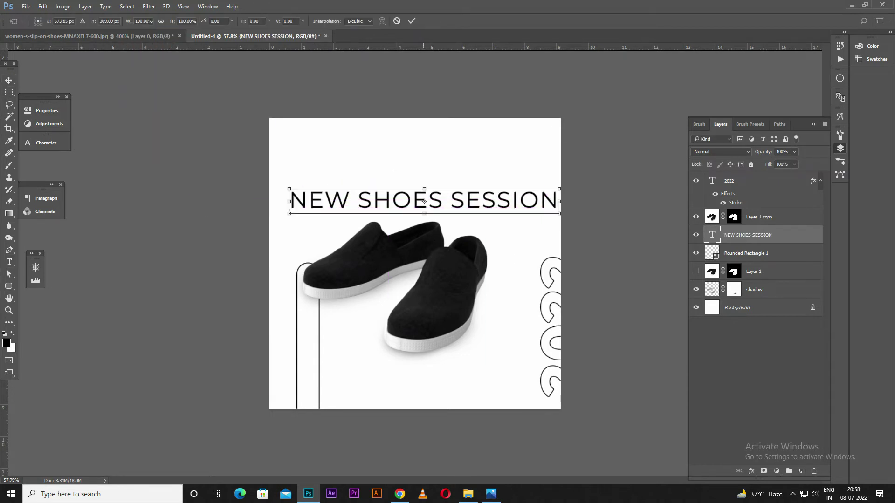
right_click(424, 201)
left_click(474, 329)
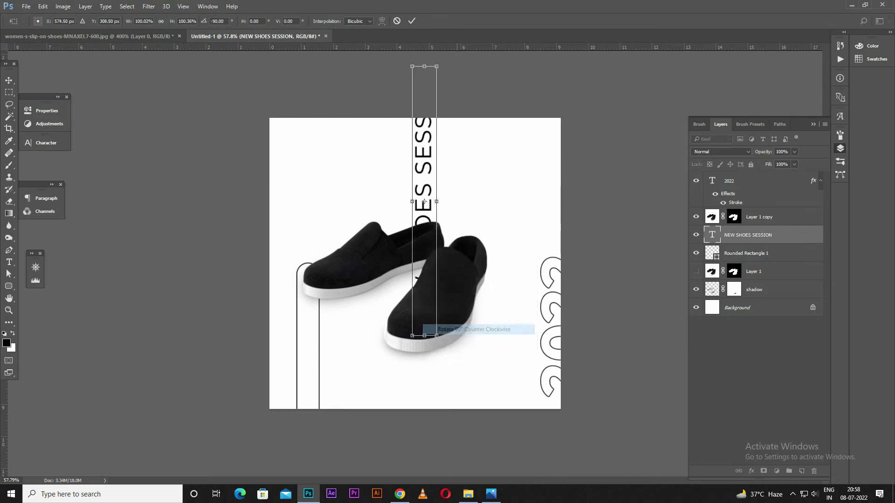
left_click_drag(424, 201, 309, 264)
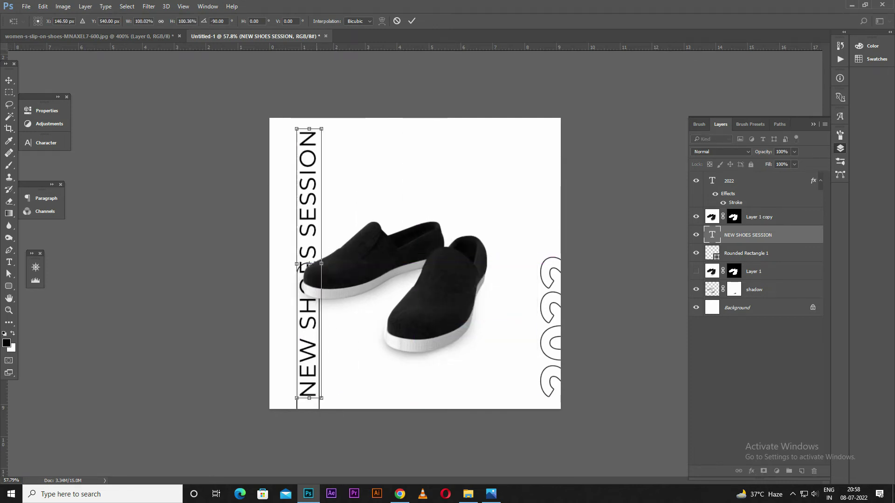
left_click_drag(321, 128, 315, 192)
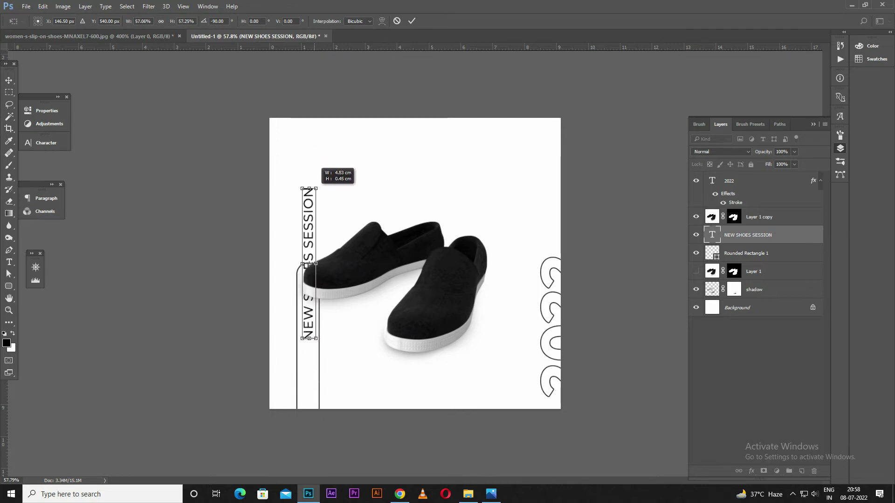
key("Return")
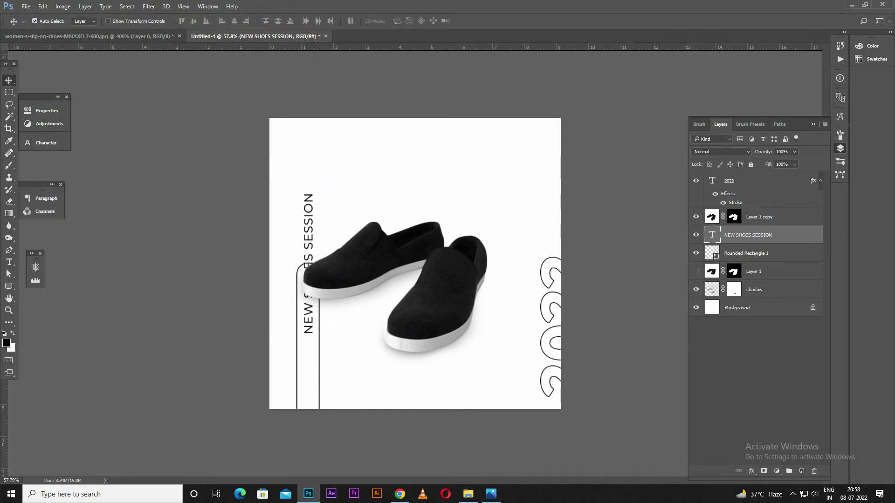
Lower the vertical headline into the rounded frame and shrink it to about 80% to fit.
left_click_drag(308, 263, 306, 341)
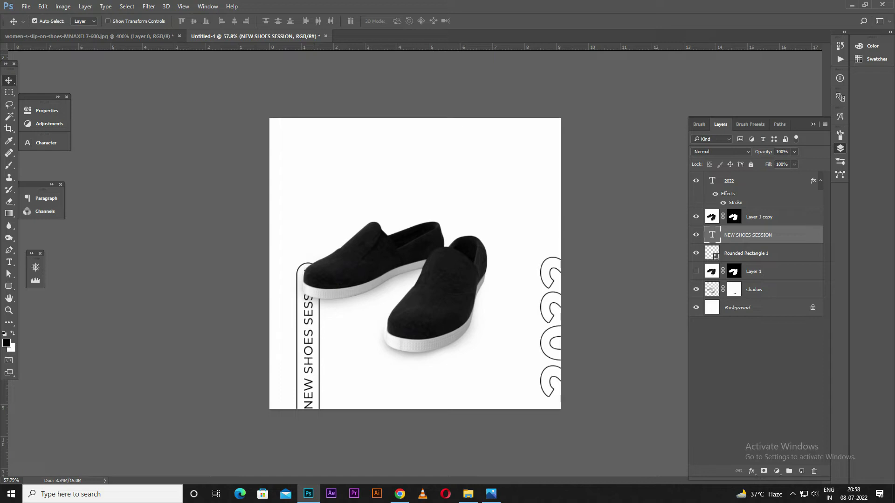
key("Right")
key("Right")
key("Right")
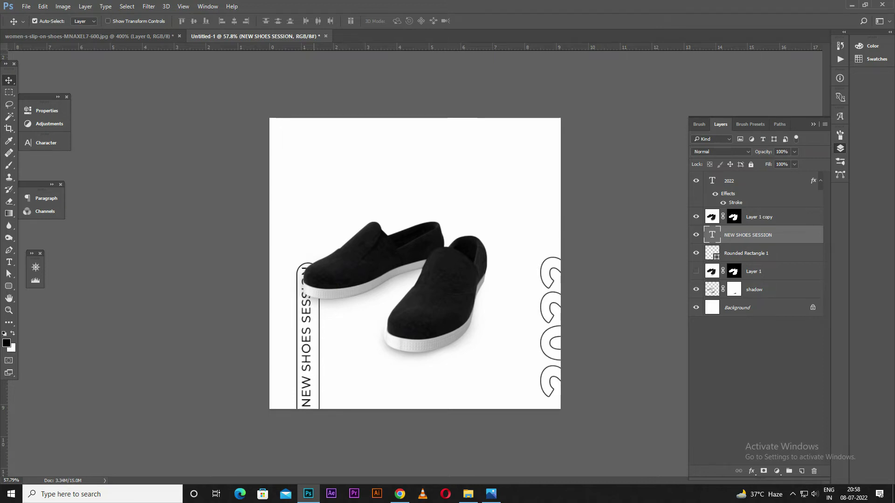
key("Right")
key("Right")
key("Right")
scroll(415, 263, "up", 2)
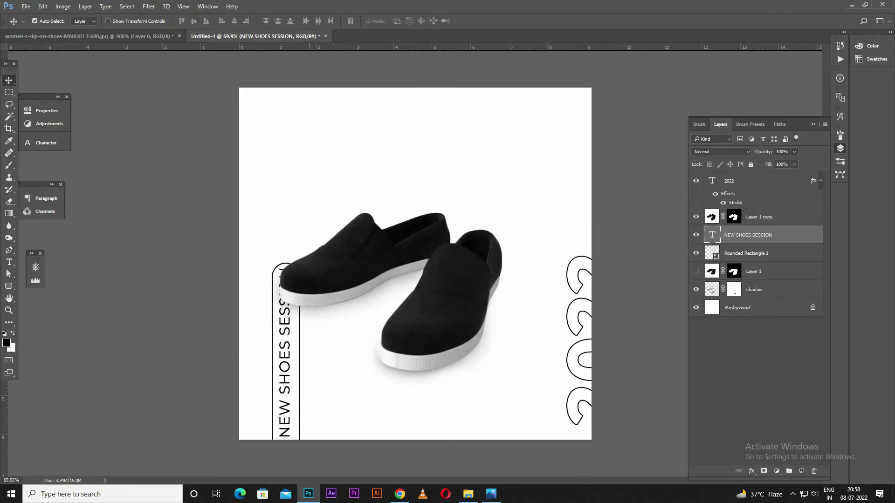
key("alt")
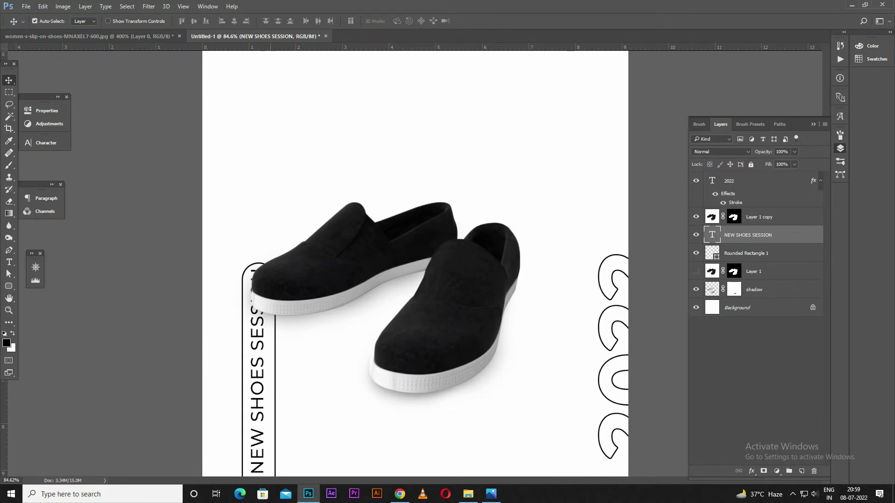
scroll(415, 263, "down", 1)
key("ctrl+t")
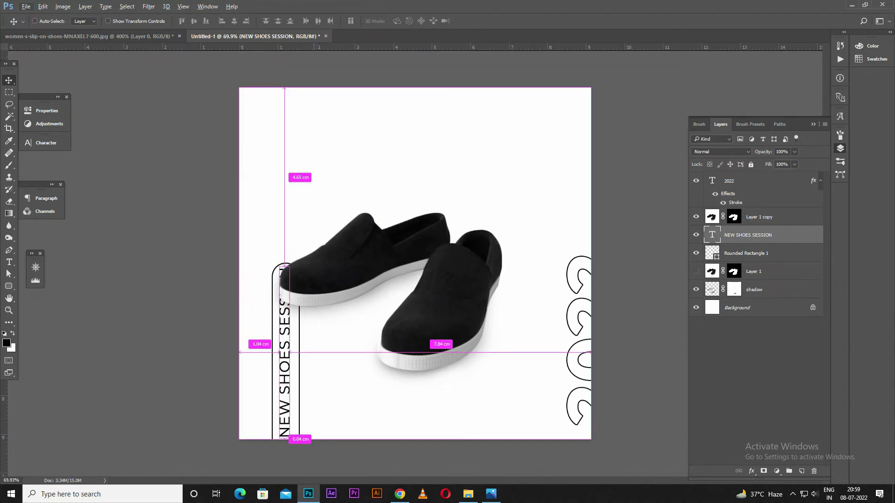
left_click_drag(293, 266, 292, 291)
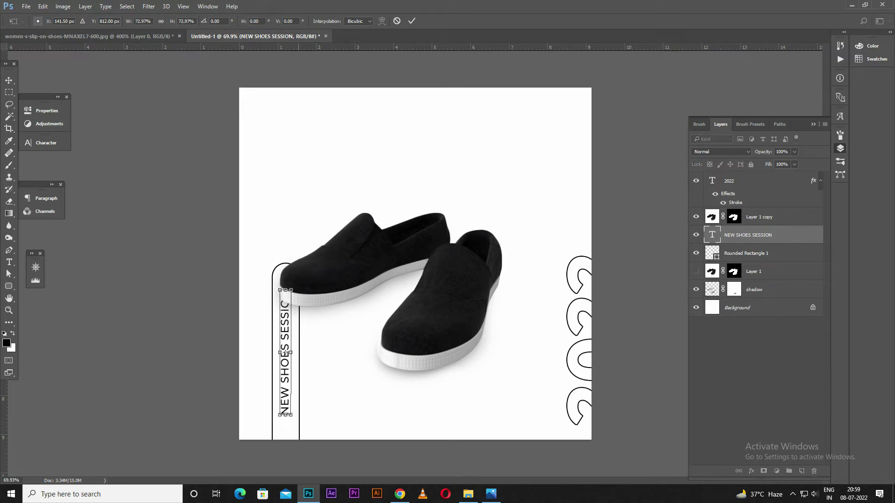
left_click_drag(285, 354, 285, 373)
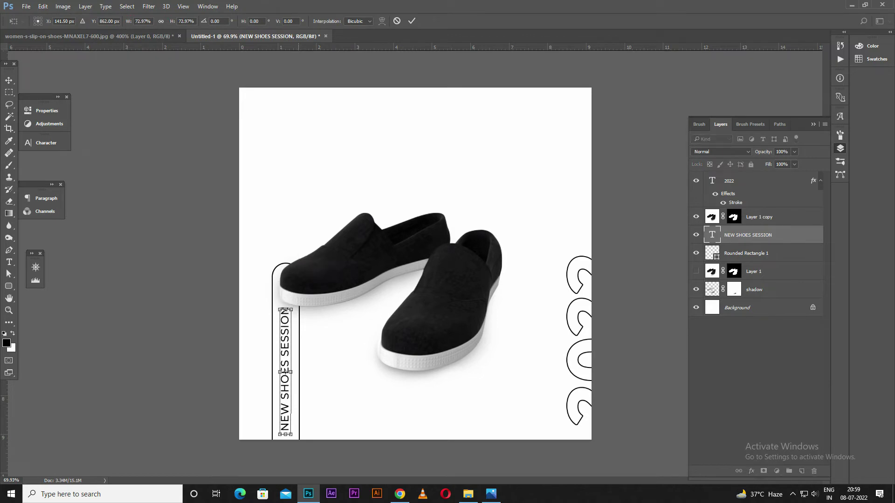
key("Return")
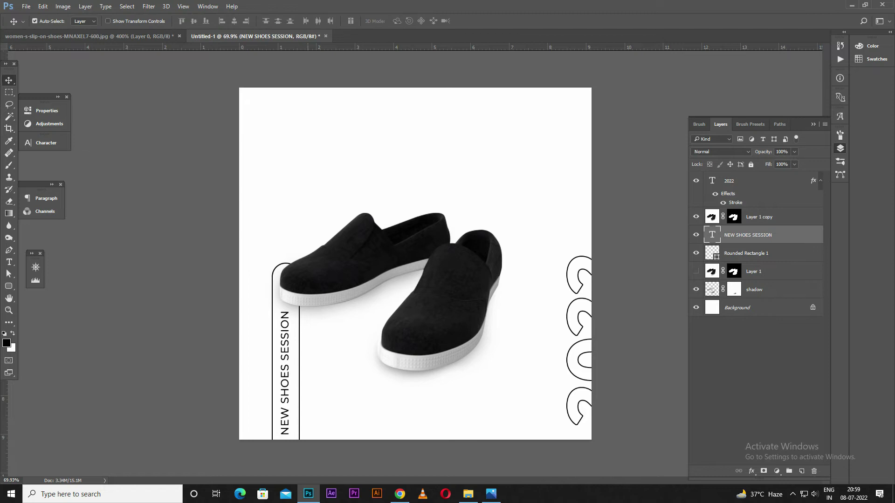
scroll(415, 263, "down", 3)
scroll(415, 263, "up", 2)
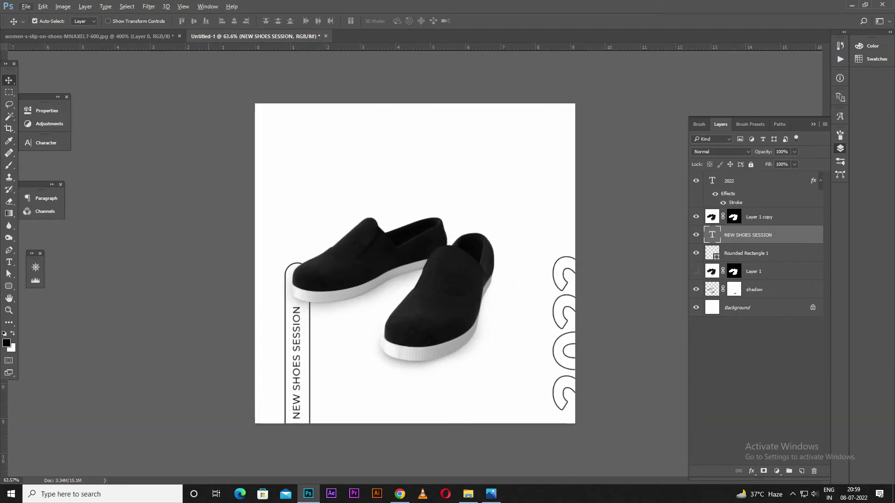
Draw a yellow-filled, stroke-free circle with the Ellipse Tool, centred over the shoes.
key("u")
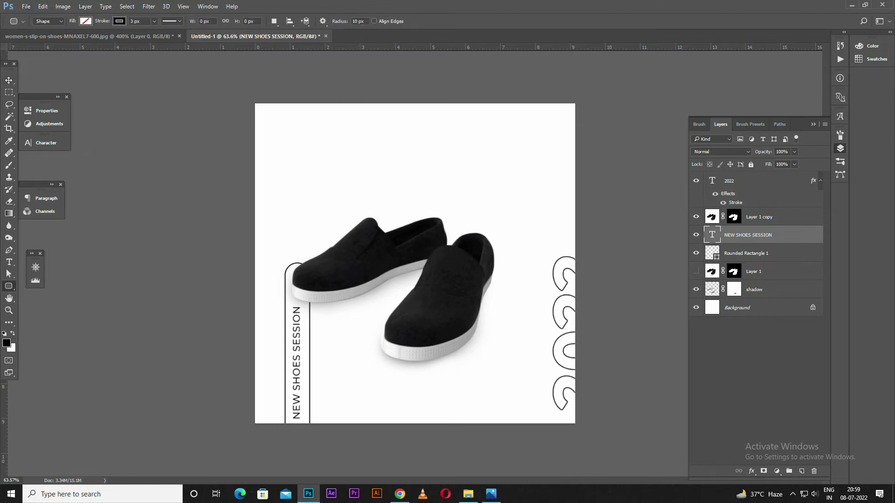
right_click(8, 286)
left_click(56, 304)
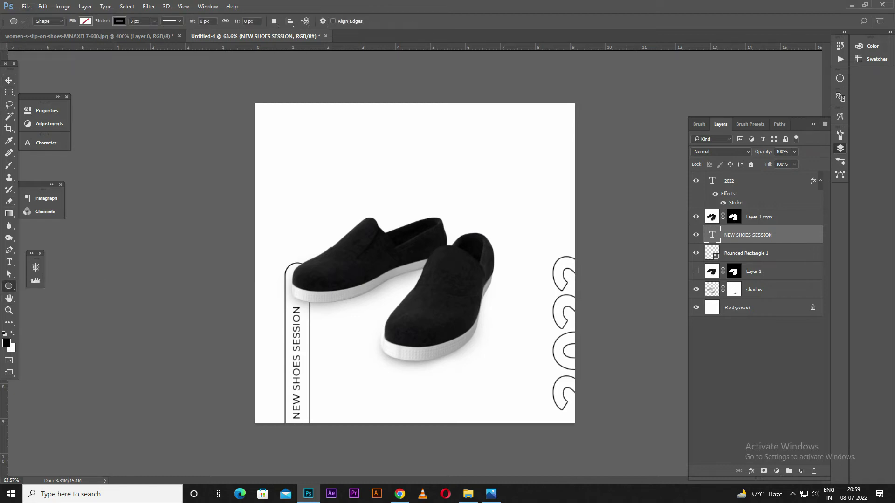
left_click(85, 21)
left_click(119, 21)
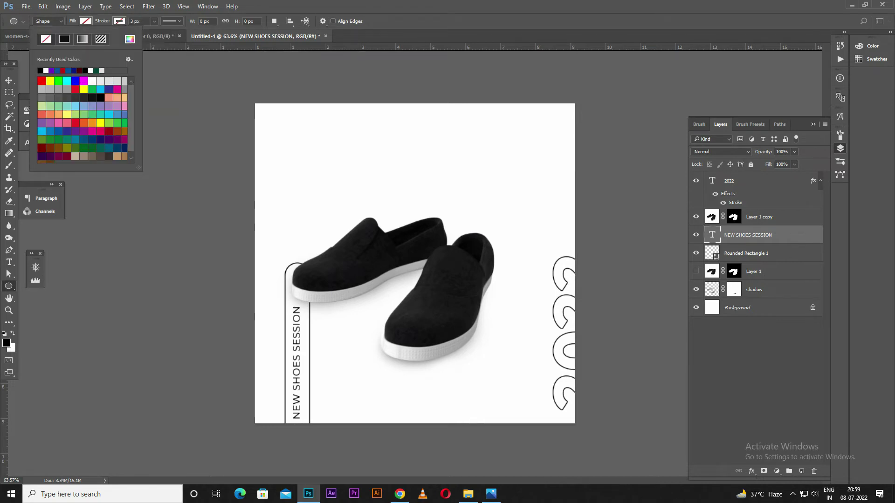
left_click(50, 81)
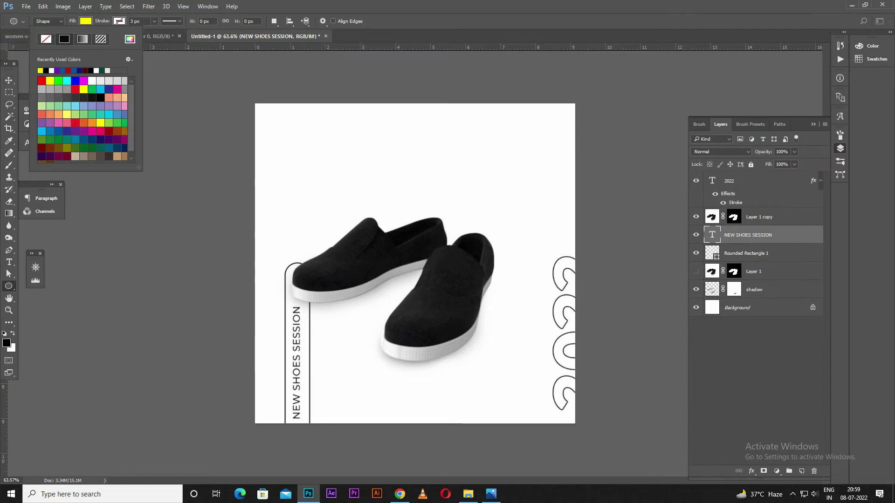
left_click(338, 195)
left_click_drag(338, 194, 512, 368)
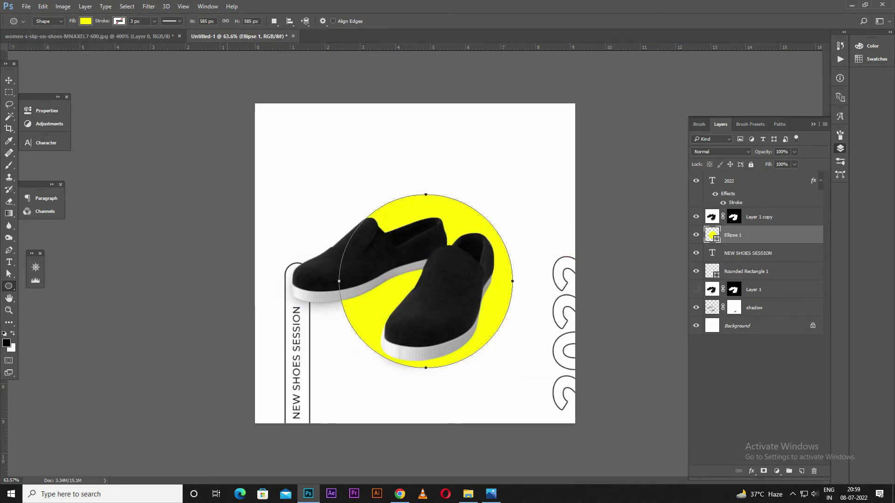
Send Ellipse 1 below the shadow layer and enlarge it to about 118%.
key("v")
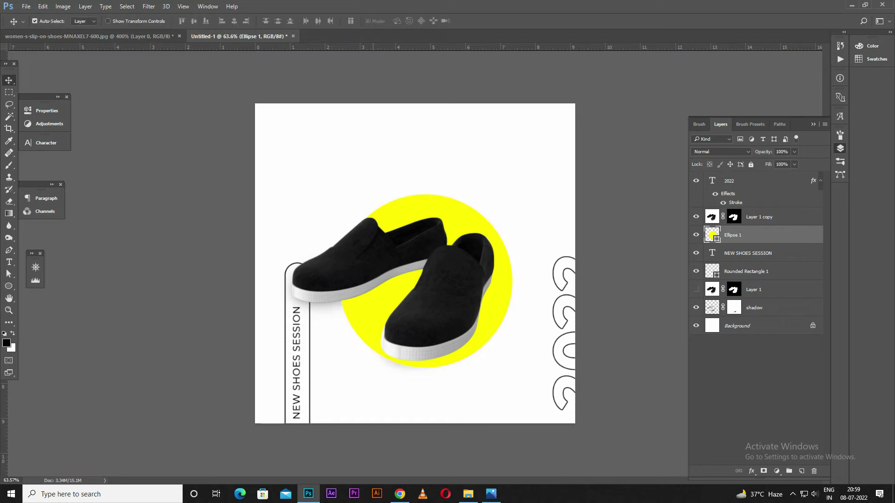
key("ctrl+bracketleft")
key("ctrl+bracketleft")
key("ctrl+bracketleft")
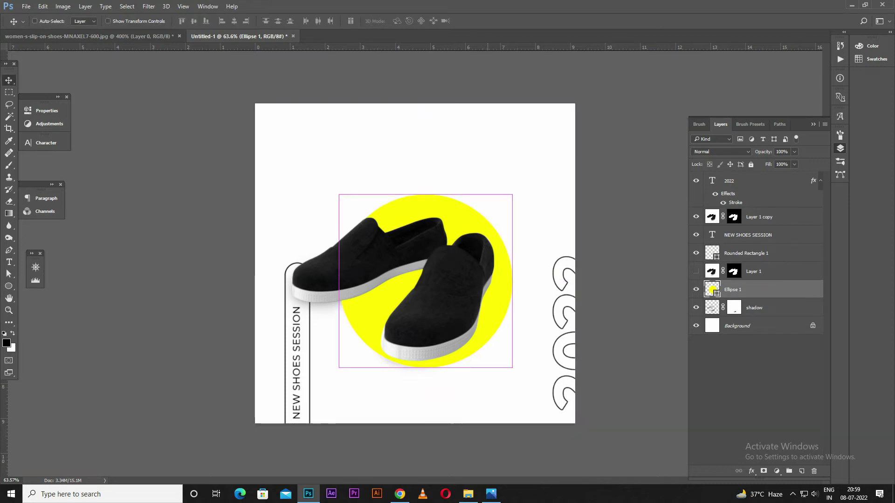
key("ctrl+bracketleft")
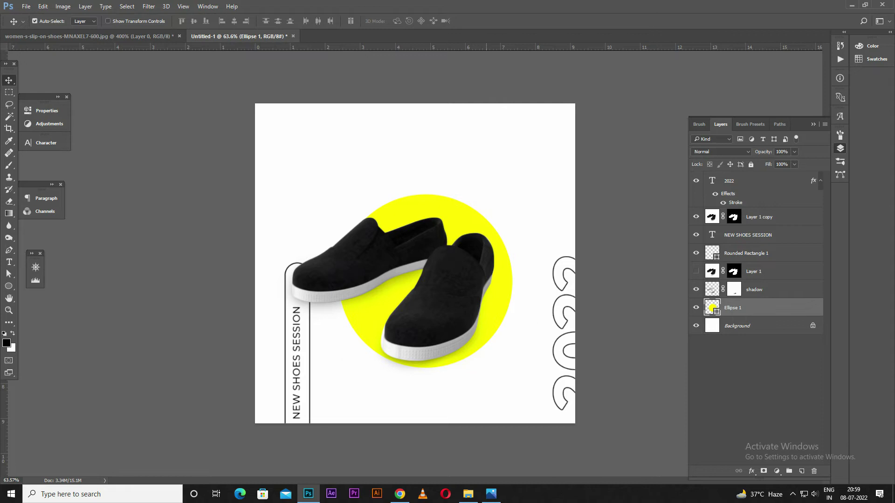
key("ctrl+t")
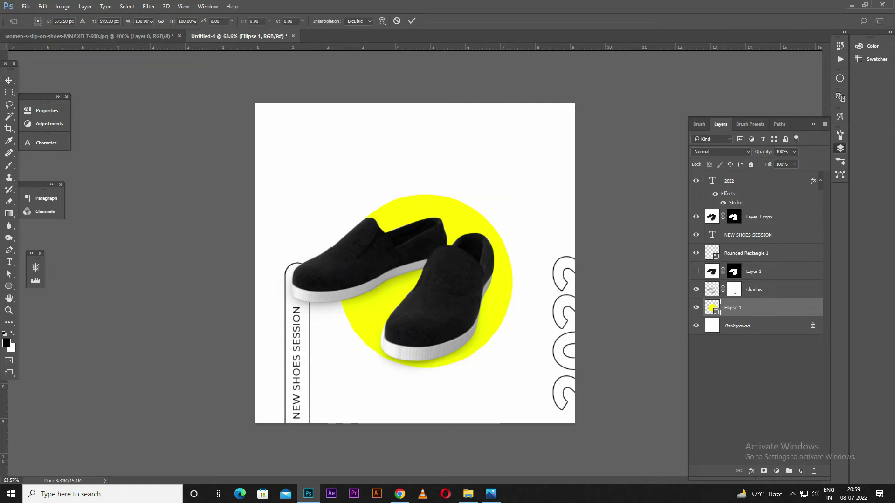
left_click_drag(511, 194, 528, 179)
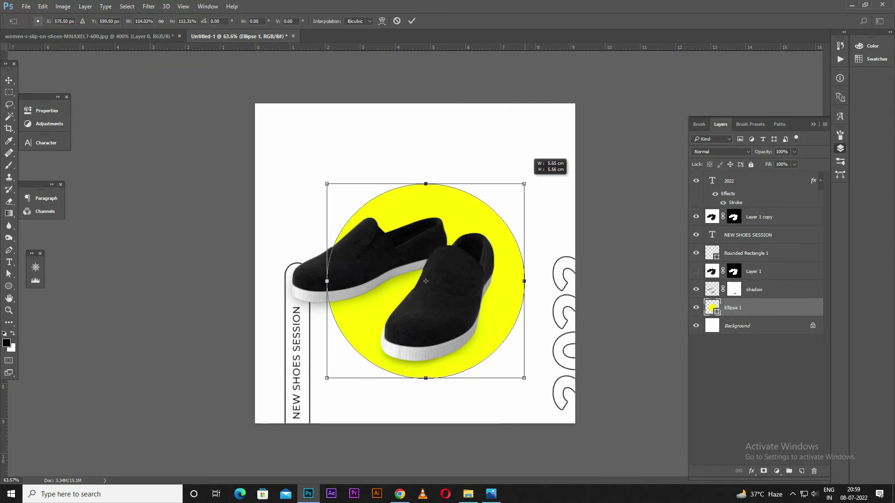
left_click_drag(425, 282, 423, 276)
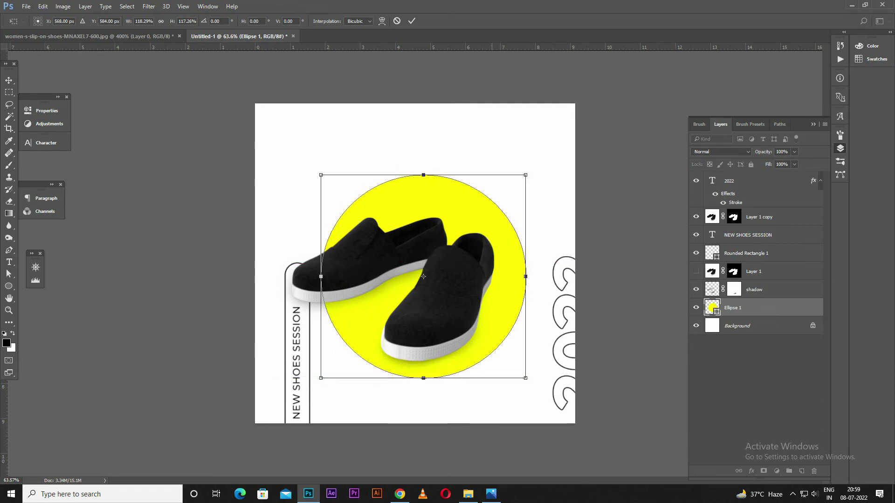
key("Return")
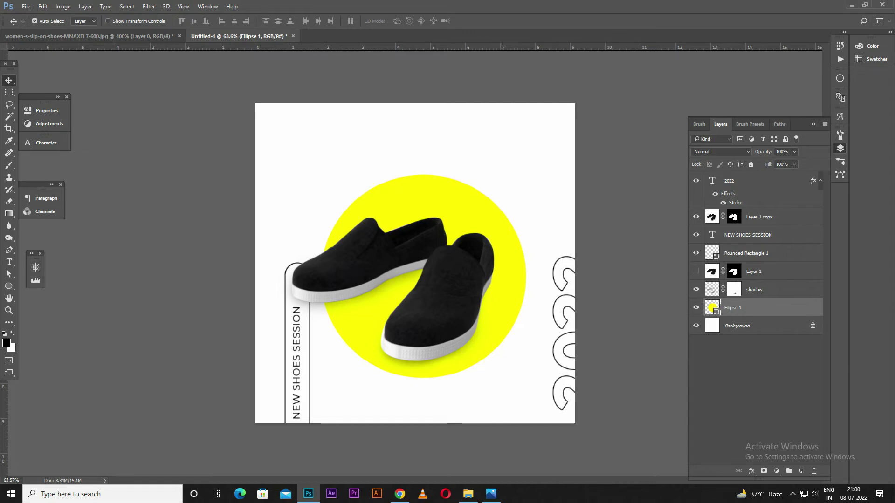
Select the shoe shadow layer for editing.
right_click(504, 290)
left_click(517, 295)
scroll(413, 266, "up", 1)
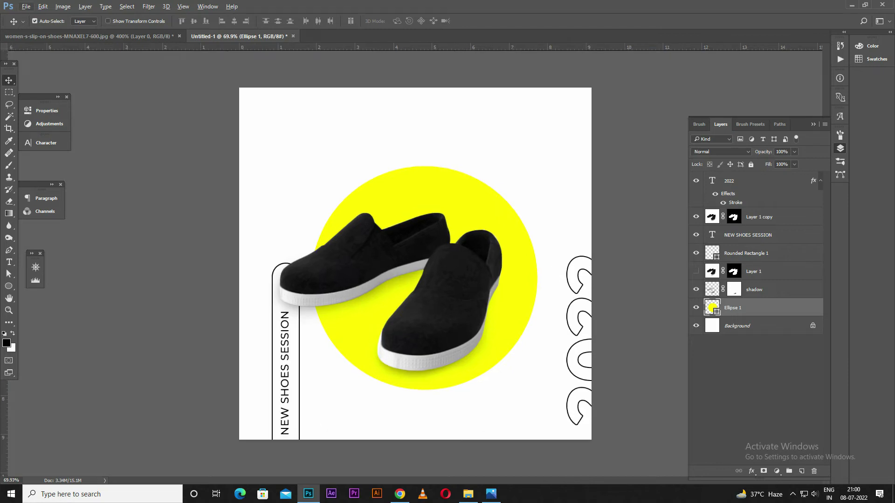
left_click(415, 264)
scroll(415, 264, "up", 1)
scroll(415, 264, "up", 1)
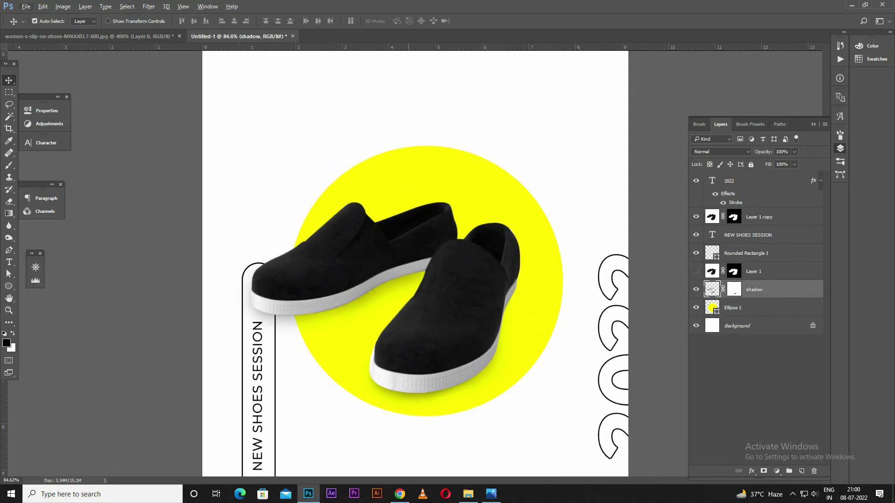
Paint soft 40%-opacity brush shadows under both toes and in the gap between the shoes.
key("b")
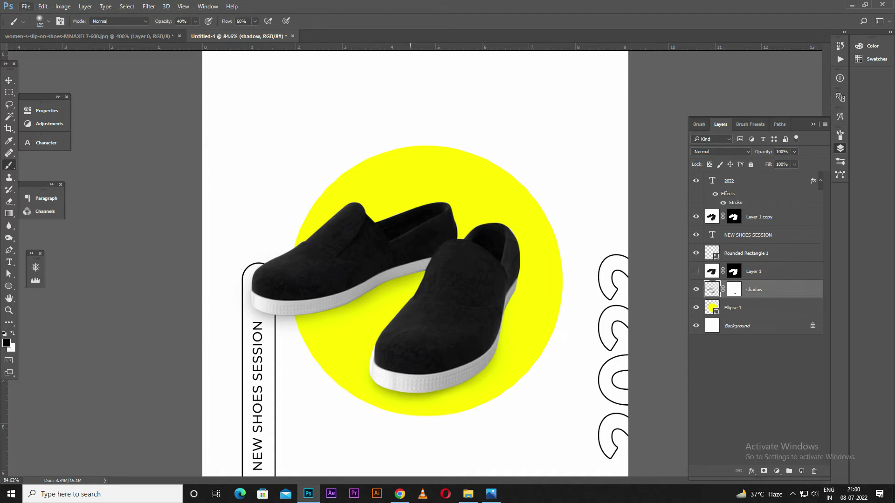
key("bracketright")
key("bracketright")
left_click_drag(392, 380, 409, 387)
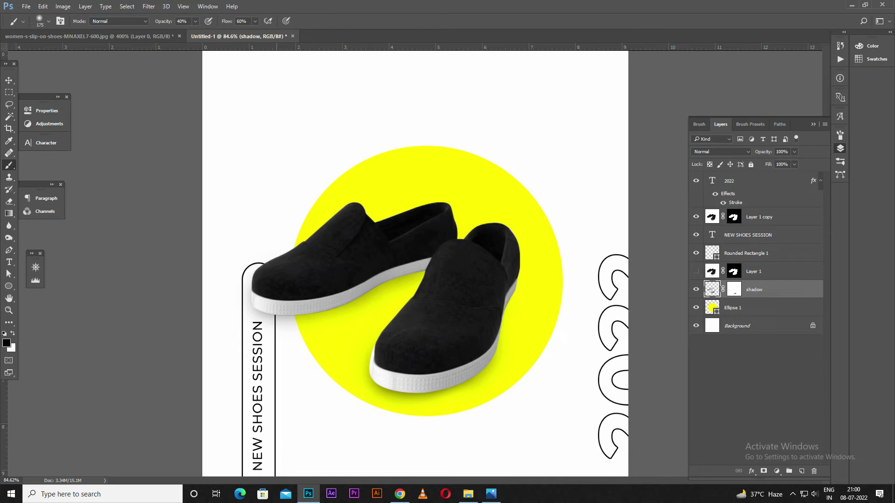
left_click_drag(276, 289, 321, 318)
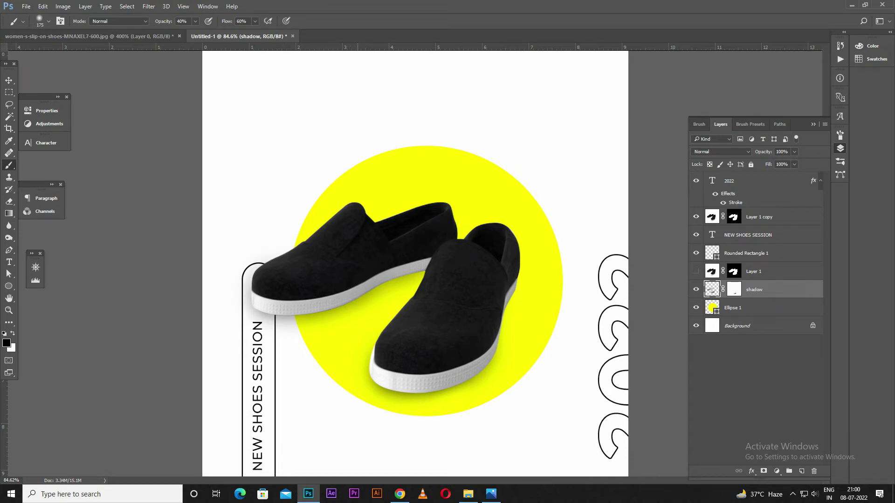
left_click_drag(367, 291, 382, 290)
left_click_drag(375, 334, 369, 368)
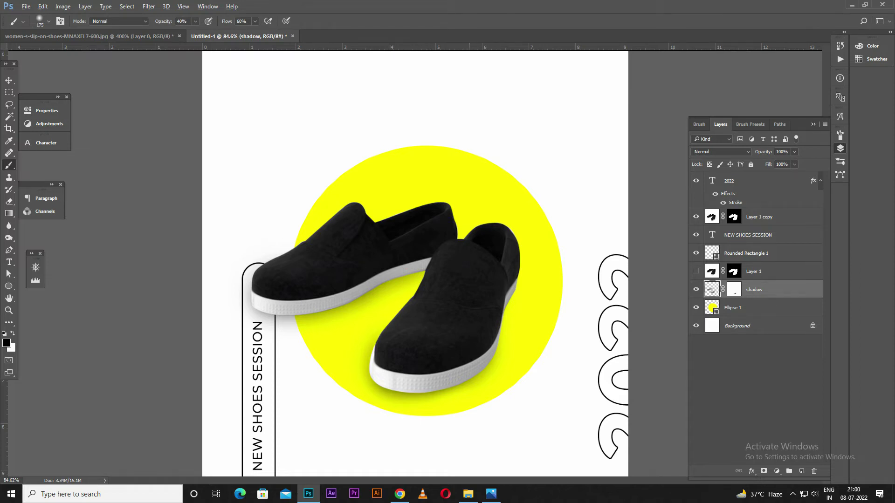
scroll(415, 263, "down", 3)
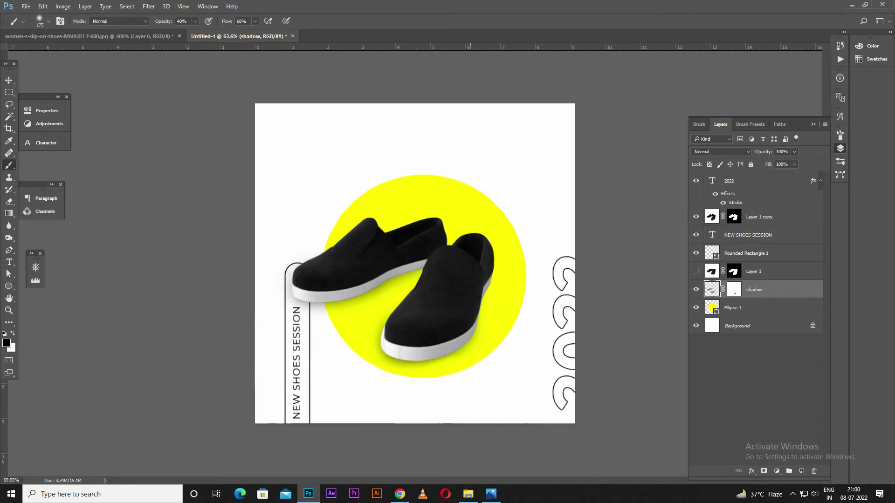
scroll(415, 264, "up", 1)
Duplicate the yellow Ellipse 1 circle and enlarge the copy slightly around its centre.
key("v")
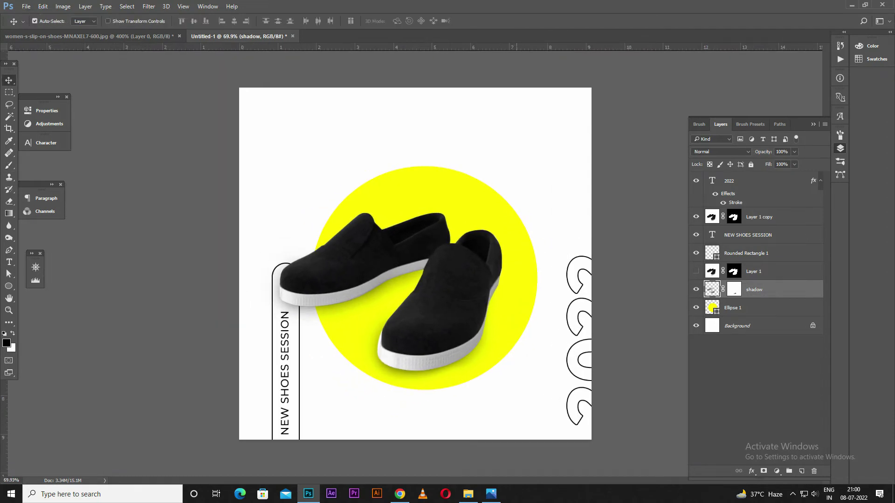
right_click(517, 302)
left_click(536, 309)
key("ctrl")
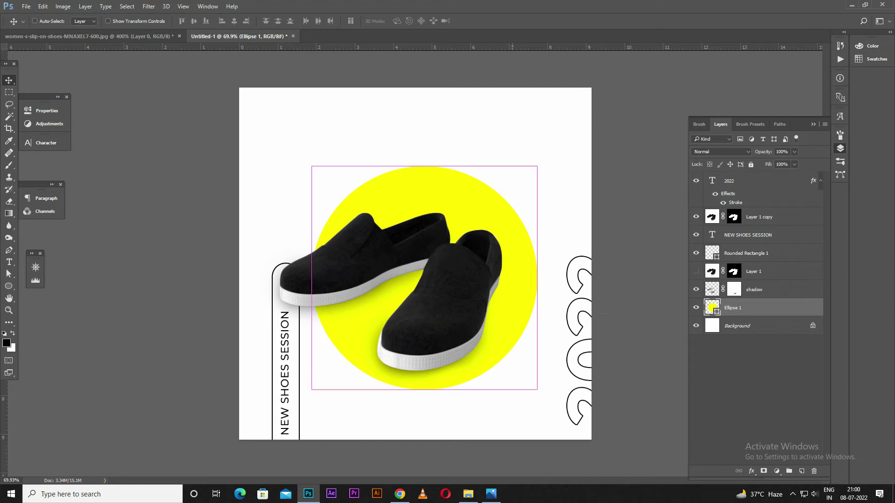
key("ctrl+j")
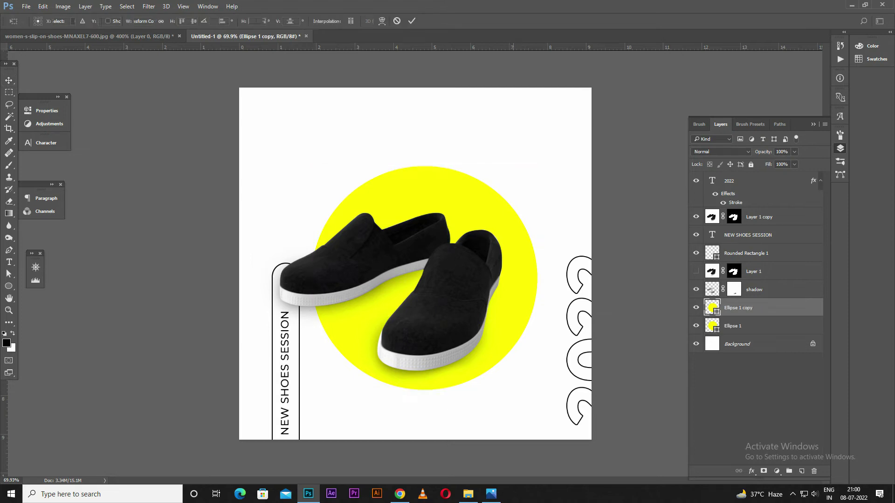
key("ctrl+t")
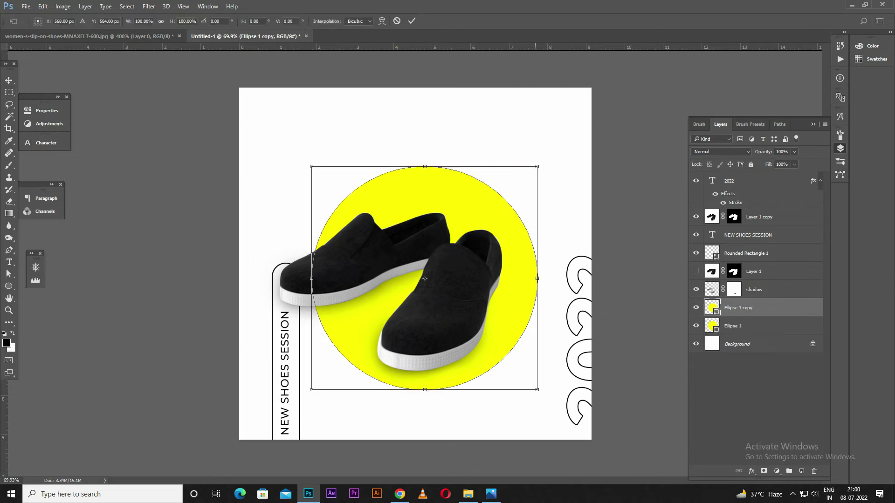
left_click_drag(536, 167, 540, 163)
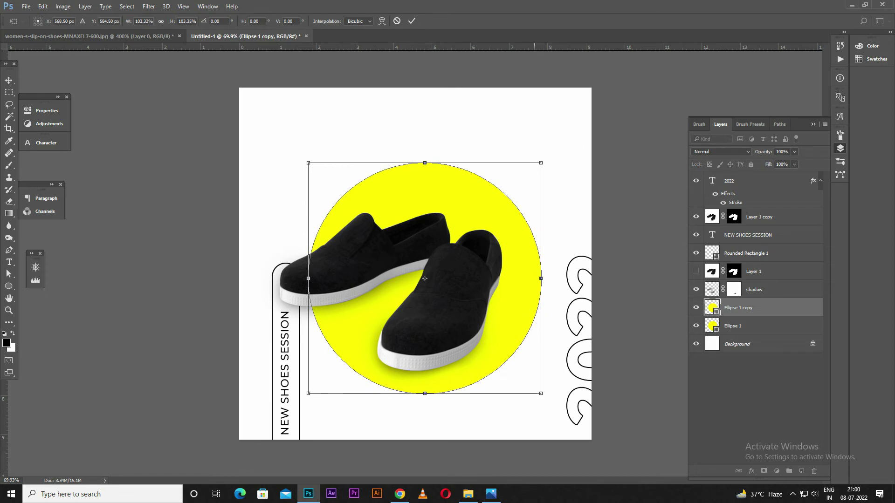
key("Return")
Give Ellipse 1 copy no fill and a thin black outline.
key("u")
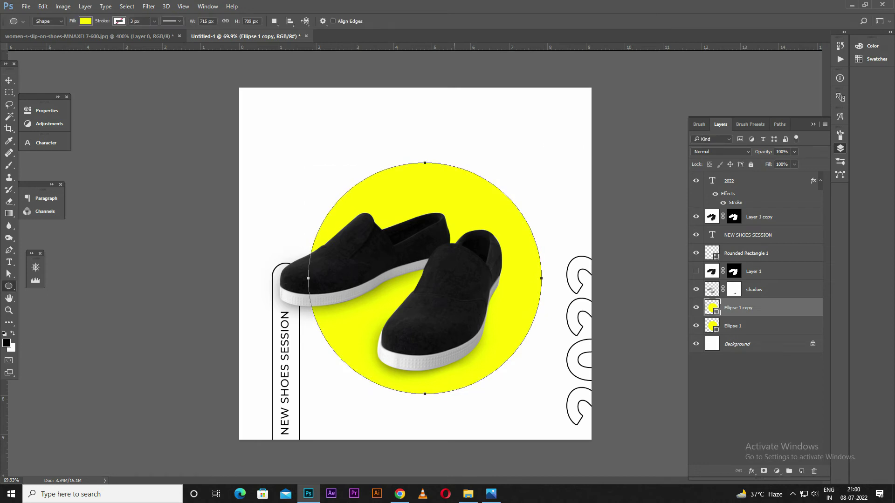
left_click(85, 21)
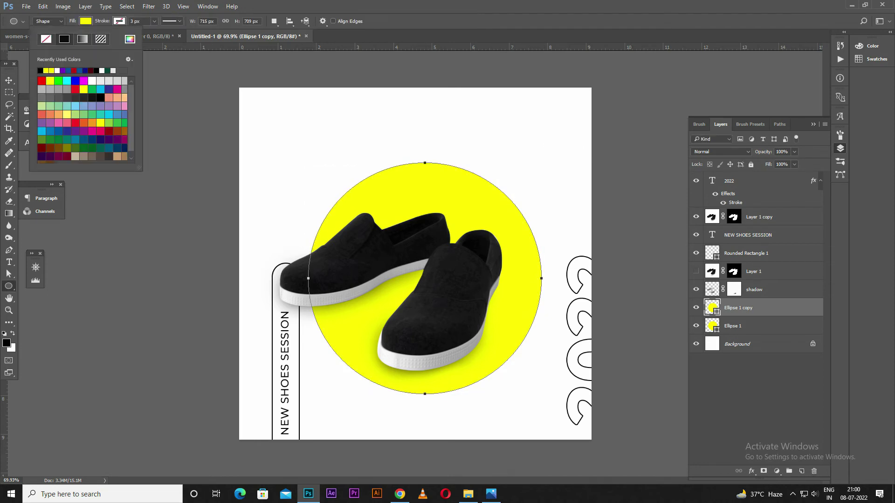
left_click(46, 38)
left_click(119, 21)
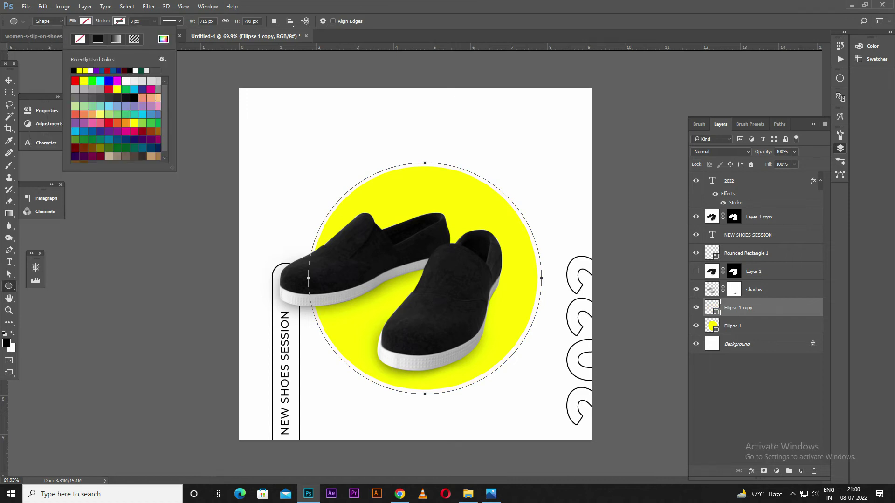
left_click(98, 39)
key("v")
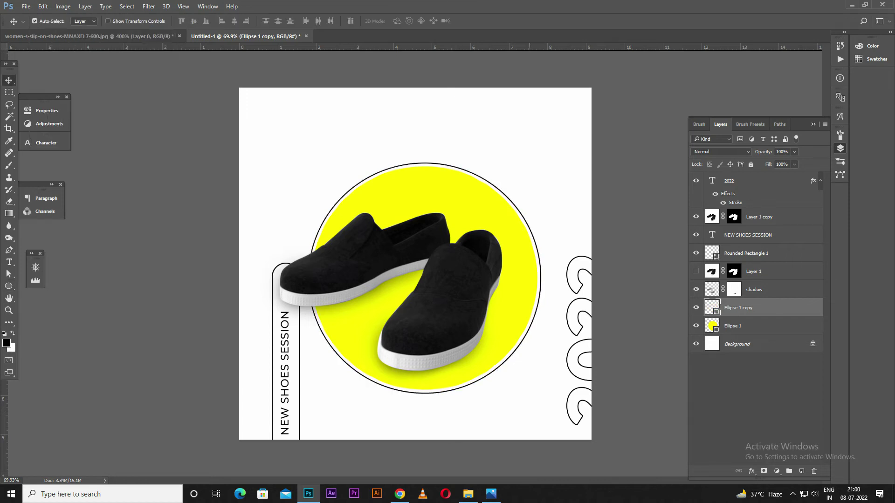
scroll(417, 266, "down", 2)
scroll(418, 266, "up", 2)
scroll(417, 266, "up", 1)
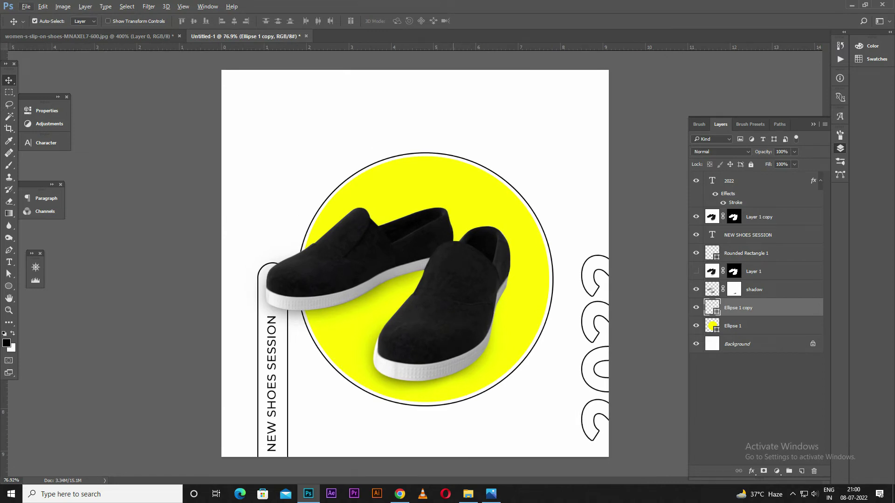
scroll(418, 266, "down", 1)
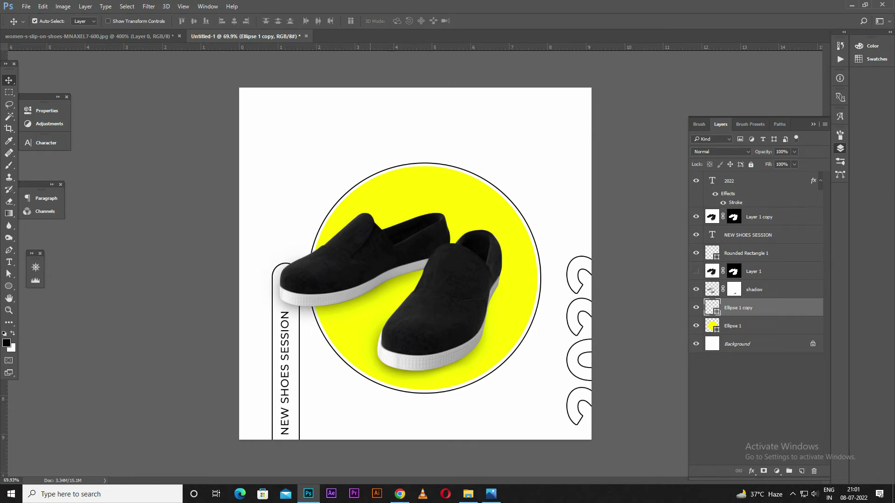
Duplicate the NEW SHOES SESSION text and move the copy to the circle's right edge.
right_click(286, 376)
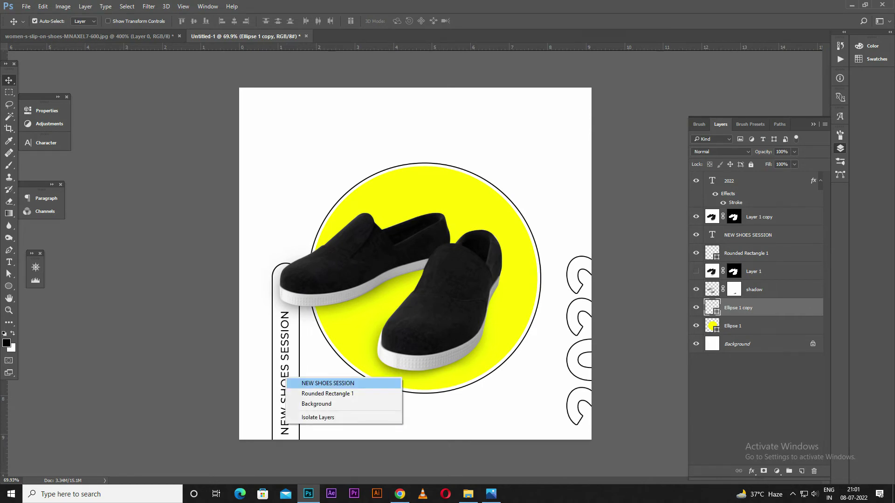
left_click(307, 380)
key("ctrl+j")
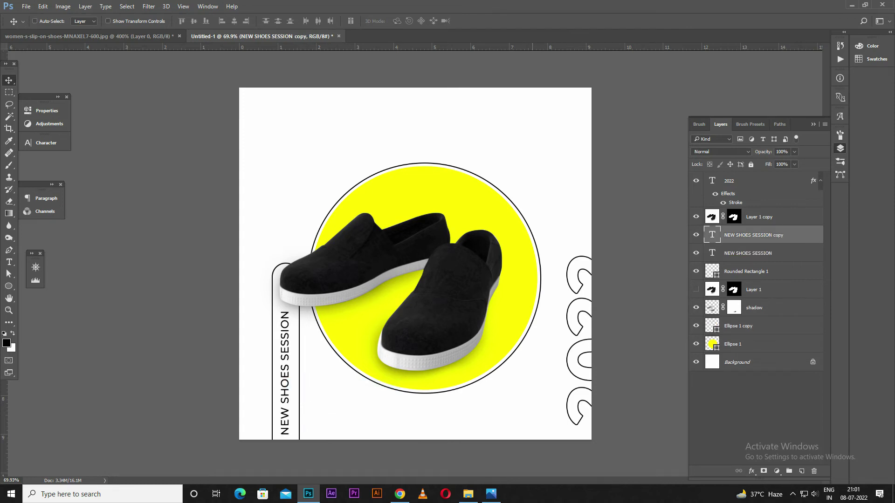
left_click_drag(292, 345, 527, 215)
key("ctrl+j")
Retype the right-edge text as NEW POSTER DESIGN and select it.
double_click(521, 215)
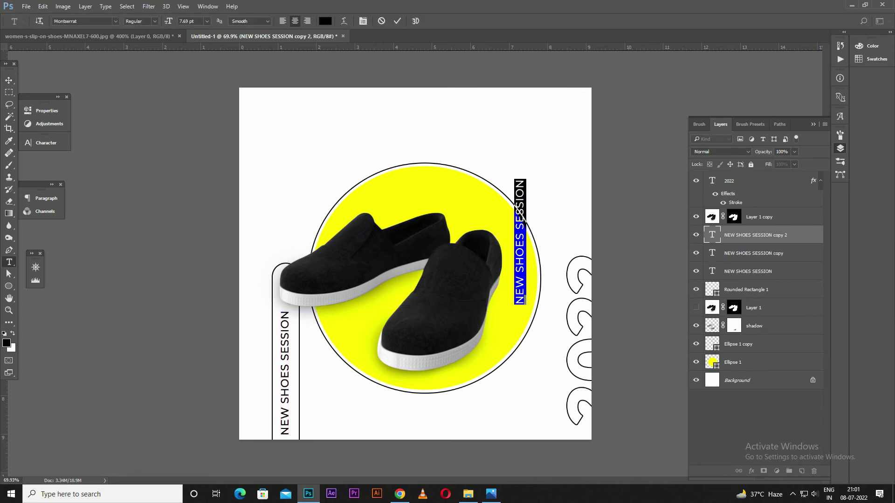
type("new")
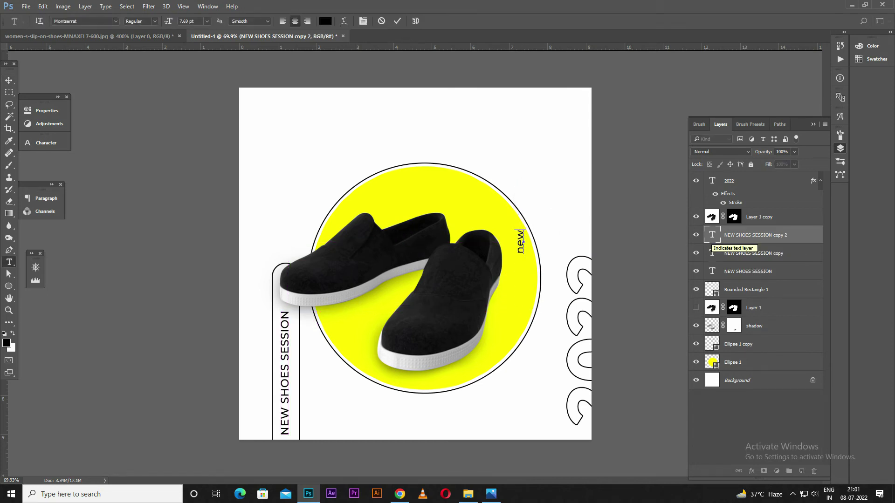
key("BackSpace")
key("BackSpace")
key("BackSpace")
type("NE")
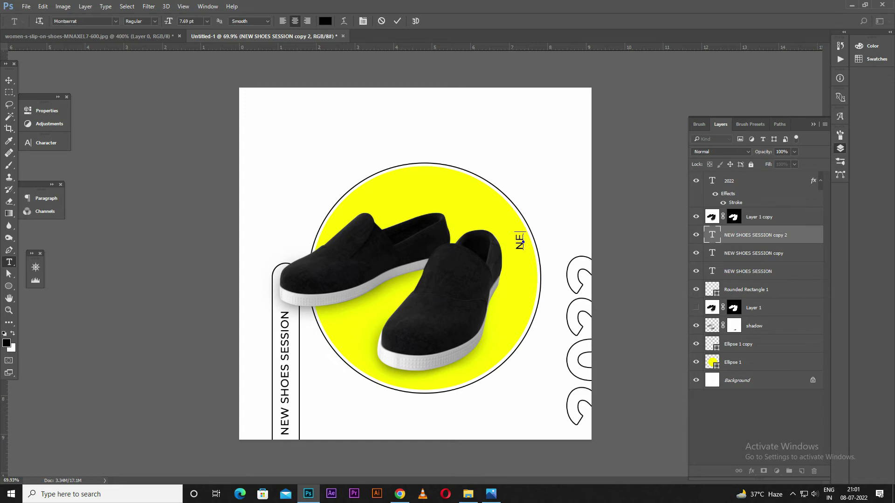
type("W ")
type("POSTE")
type("R DESIGN")
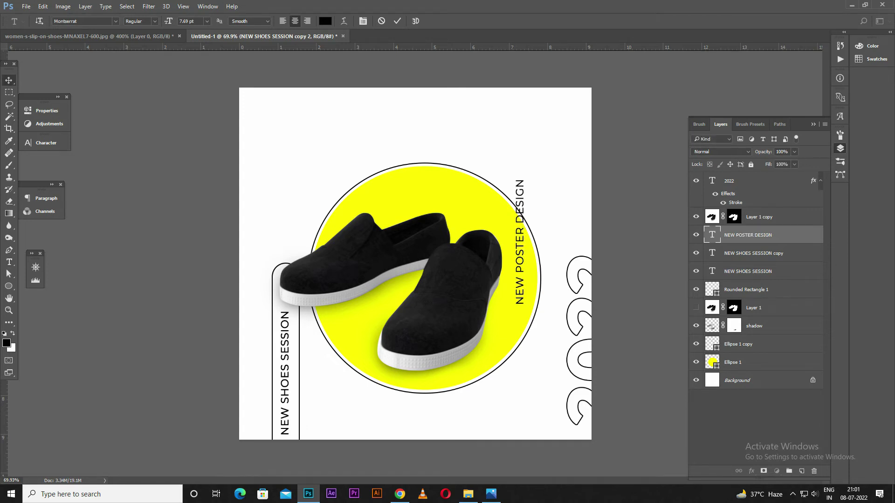
key("ctrl+a")
left_click(47, 111)
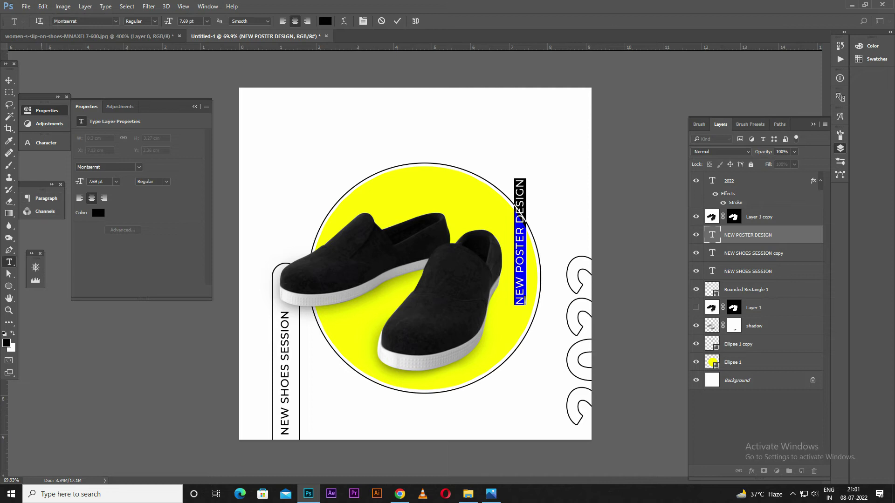
Set NEW POSTER DESIGN to 6.01 pt font size with 1025 tracking.
left_click(47, 143)
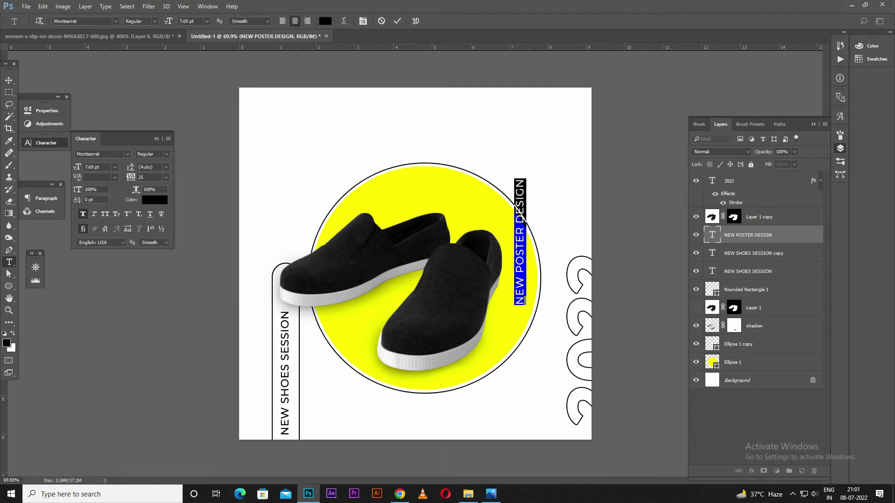
key("shift+Up")
key("shift+Up")
key("shift+Up")
key("shift+Up")
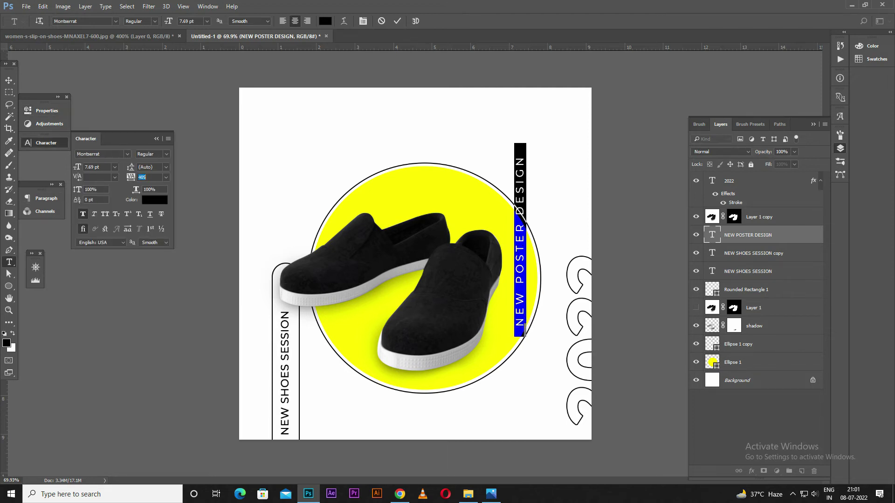
key("shift+Up")
key("shift+Up")
key("Up")
key("Up")
key("Up")
key("Up")
key("Up")
key("Up")
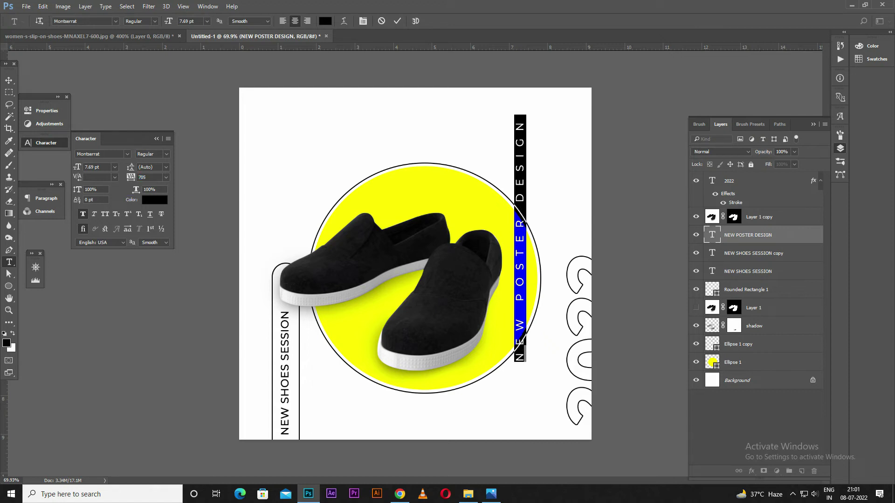
type("6.01")
key("Return")
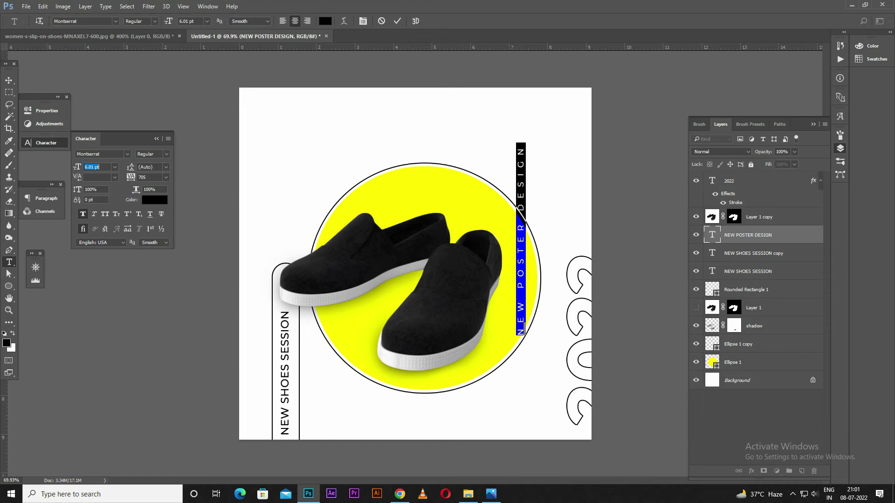
key("Escape")
key("Up")
key("Up")
key("Up")
key("Up")
key("Up")
key("Up")
key("Up")
key("Up")
key("Up")
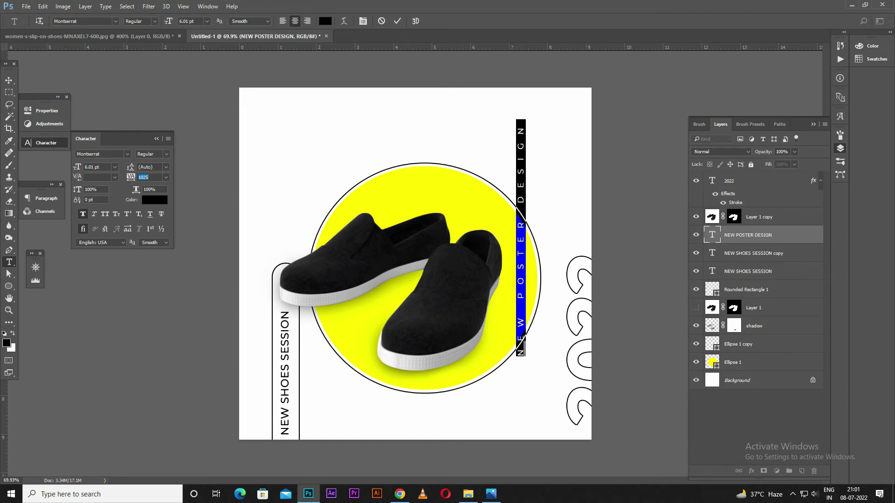
left_click(9, 80)
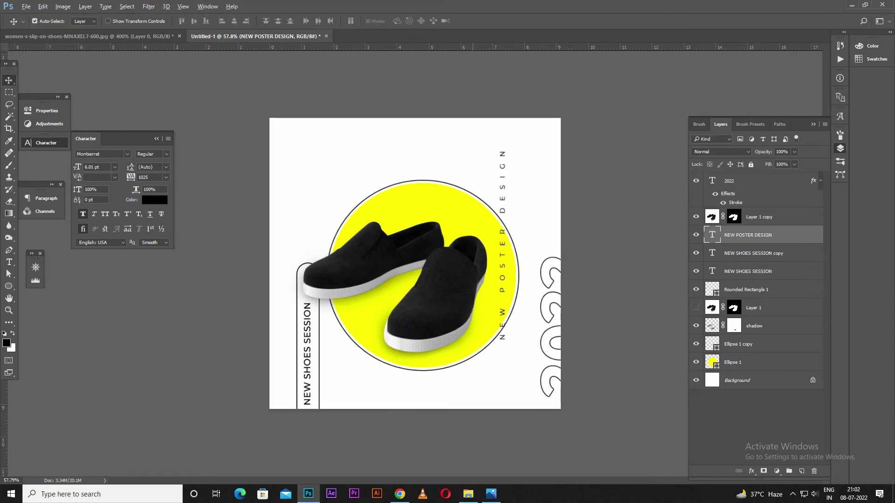
scroll(417, 266, "up", 1)
right_click(477, 372)
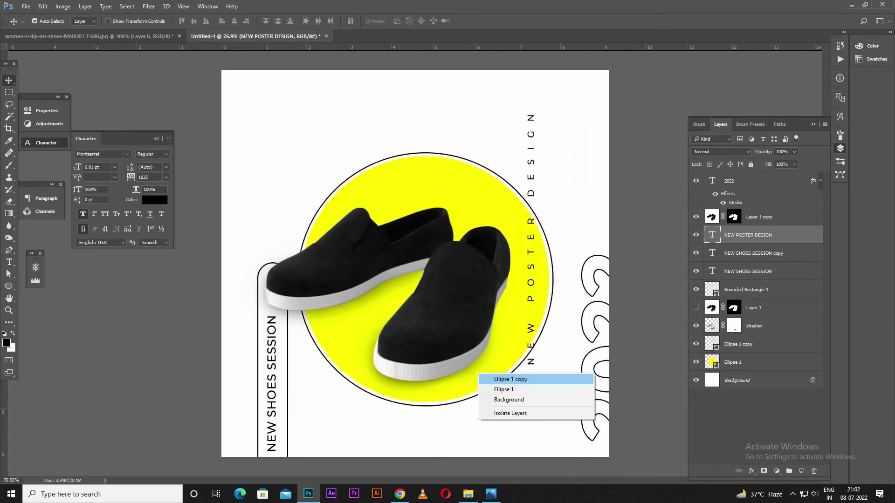
left_click(499, 379)
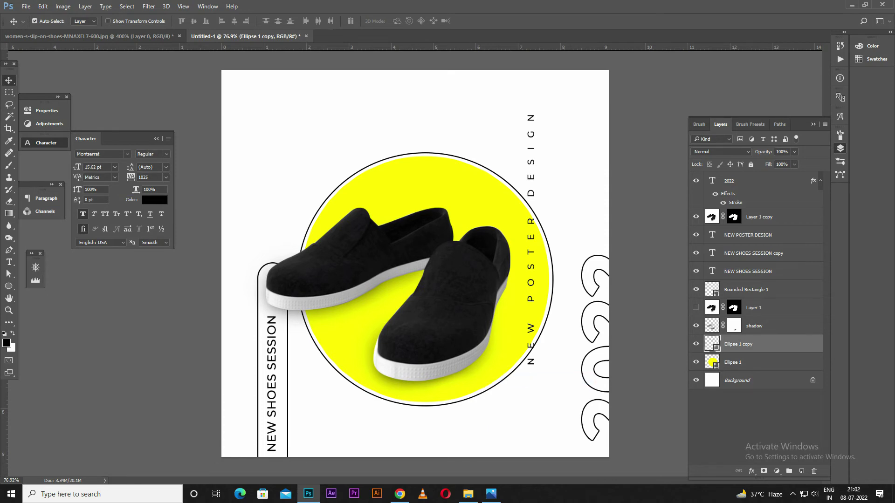
key("alt+bracketleft")
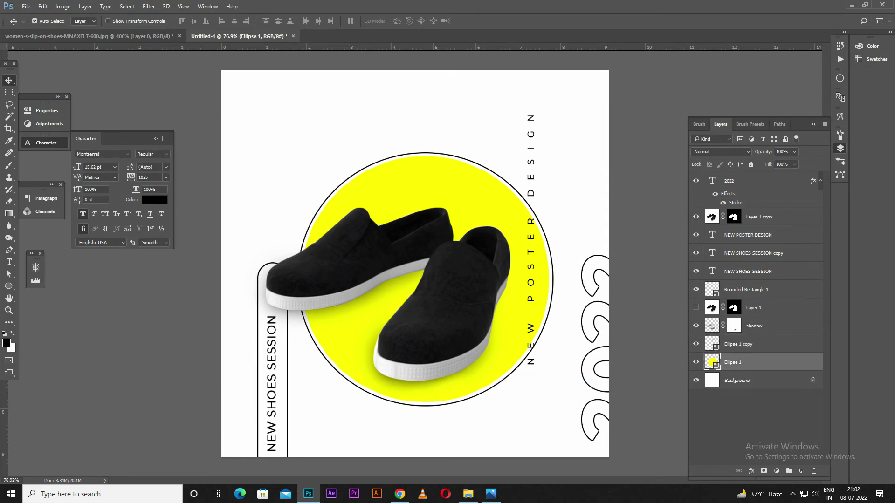
double_click(712, 362)
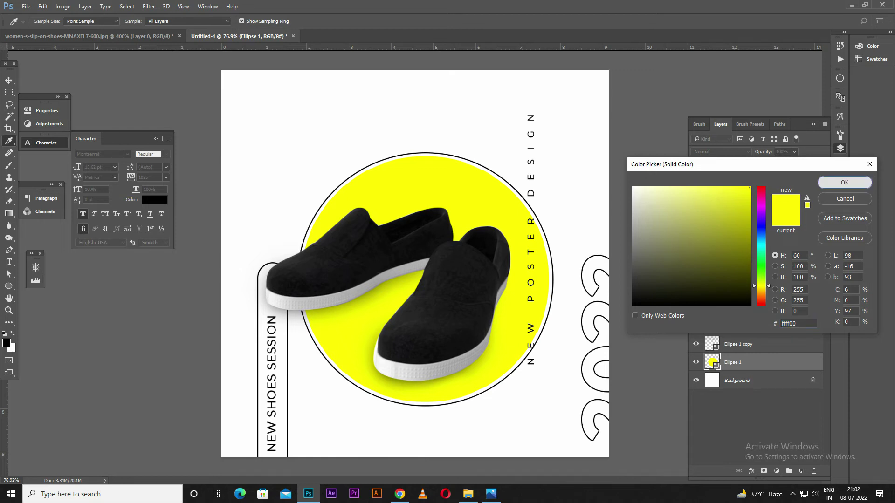
left_click(844, 182)
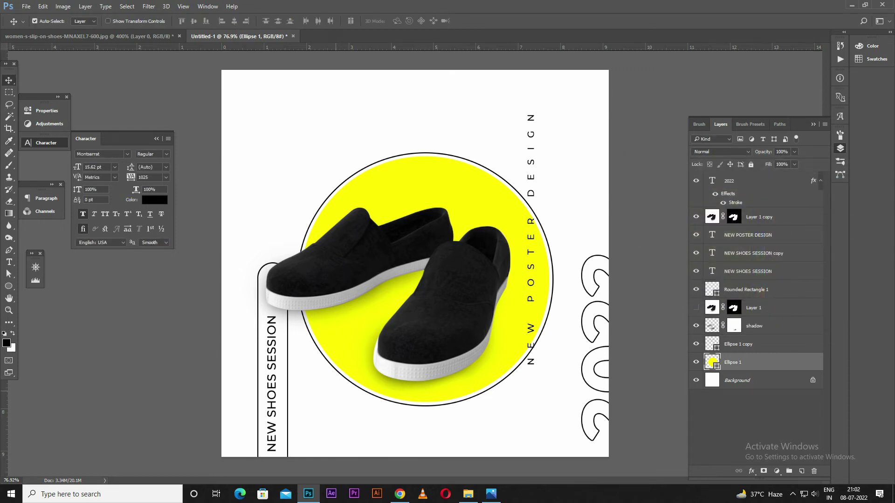
left_click(9, 262)
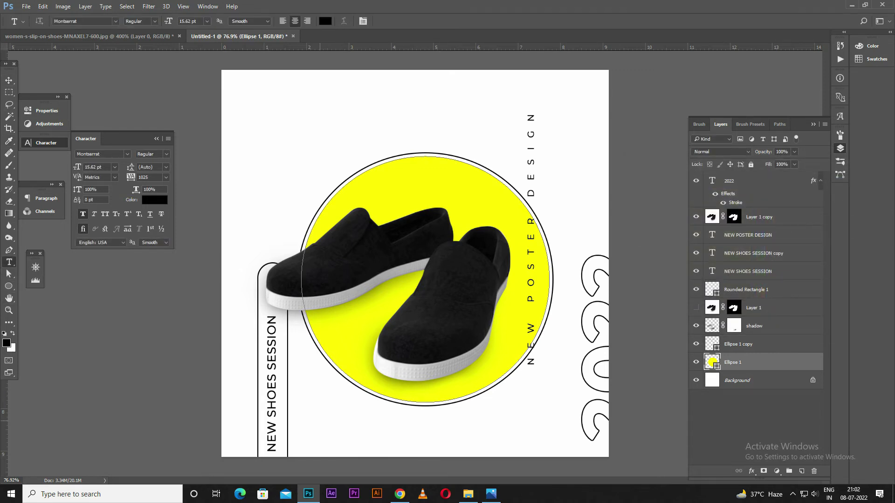
Type a new text line reading #FFF0000 near the bottom-left, with tracking 0.
left_click(320, 415)
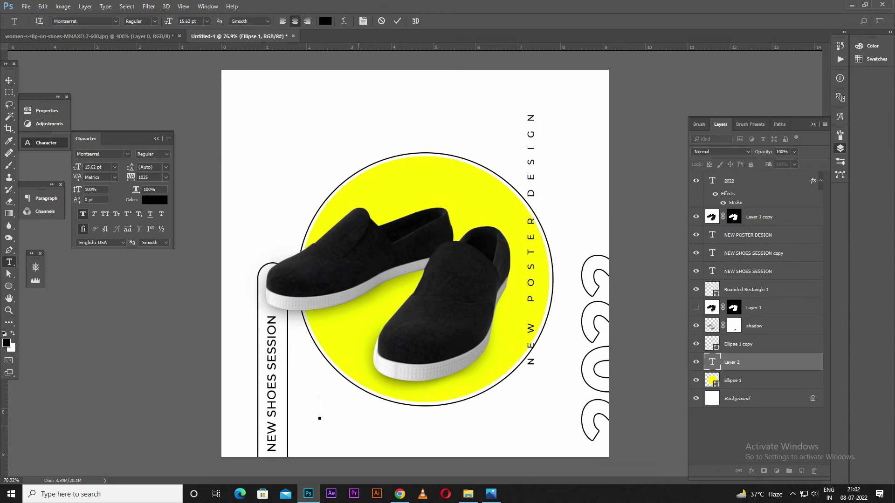
type("FFF")
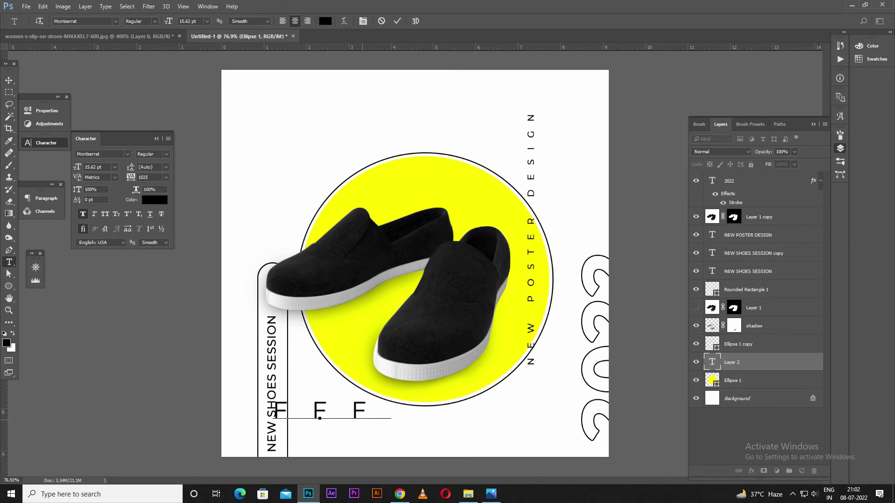
type("0")
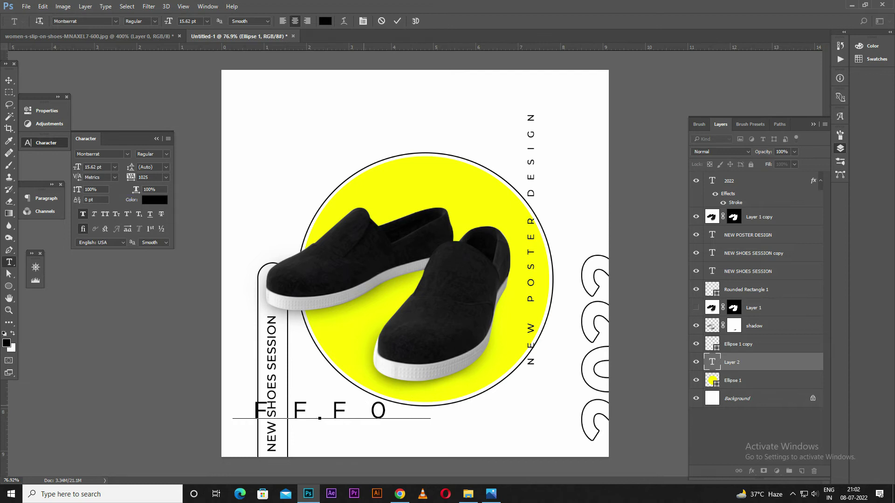
type("000")
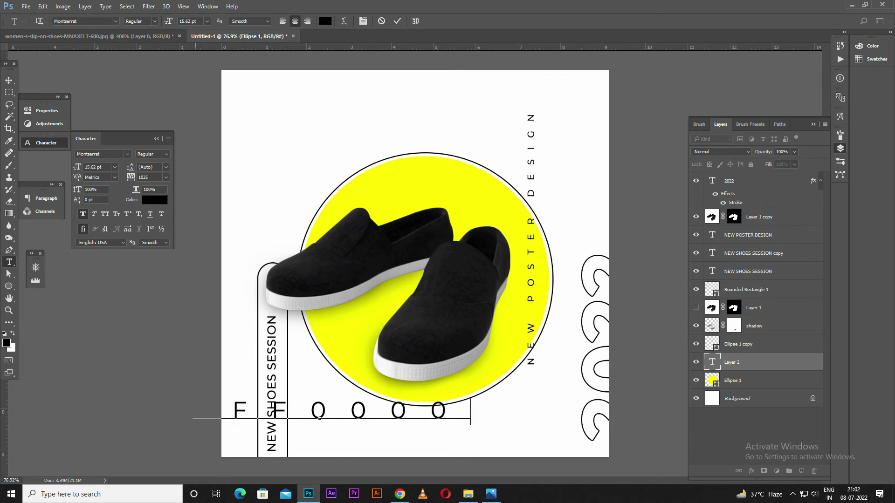
key("ctrl+a")
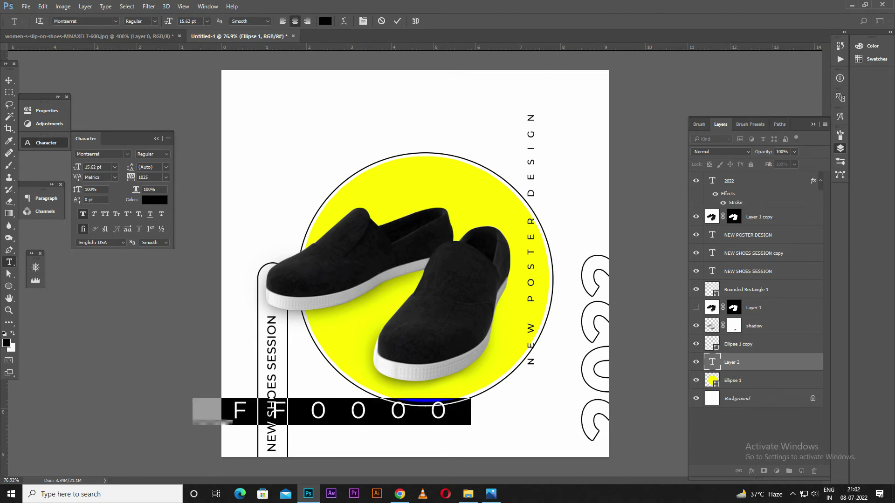
left_click(149, 177)
type("0")
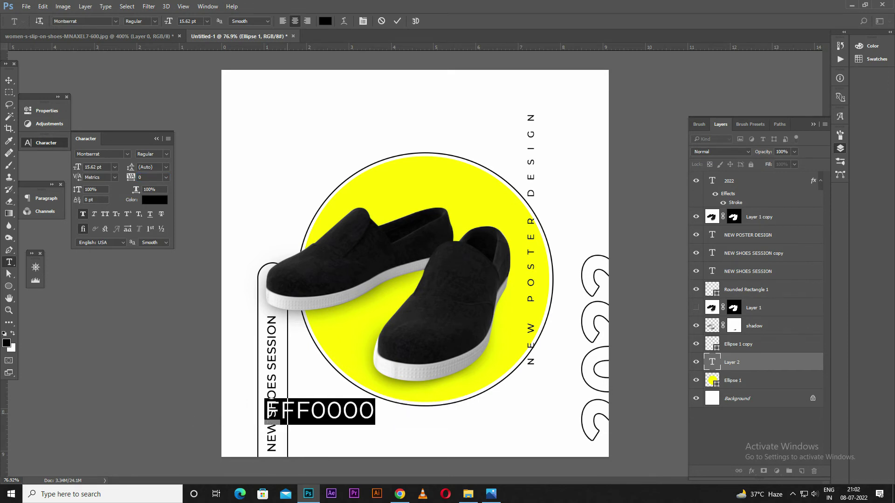
left_click(268, 421)
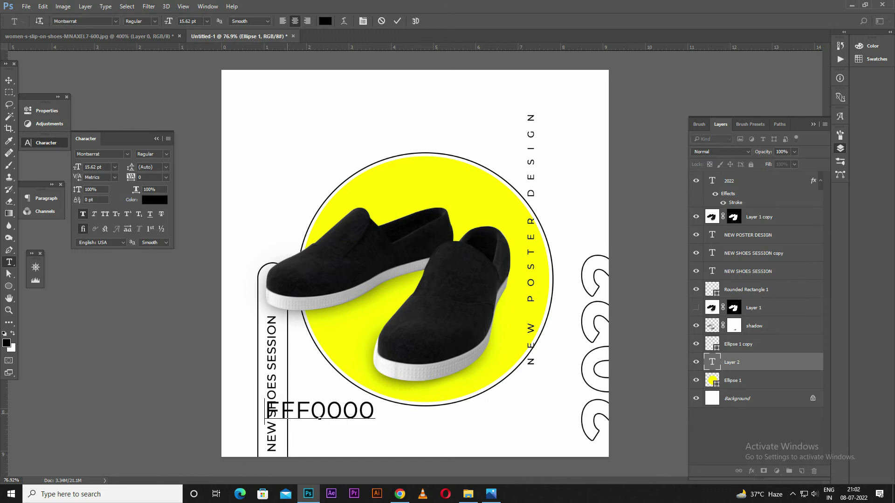
type("#")
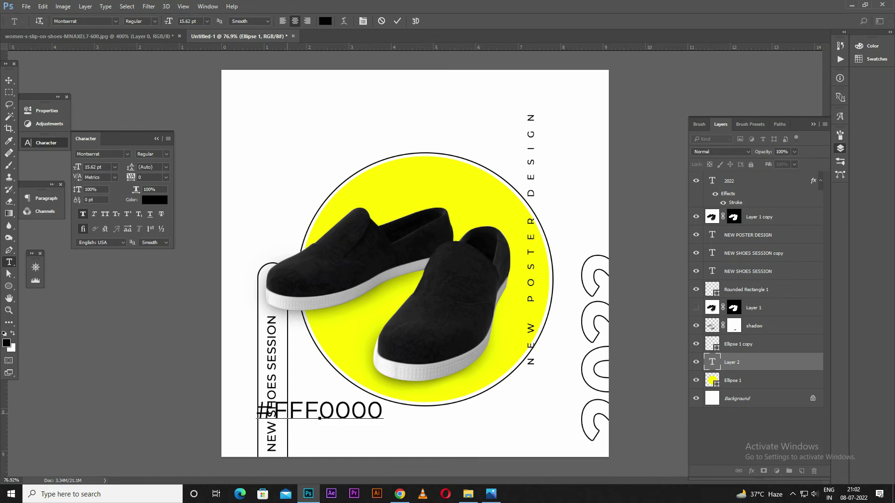
left_click(9, 80)
Scale the #FFF0000 text to about 35% and place it below the yellow circle.
left_click_drag(324, 408, 362, 420)
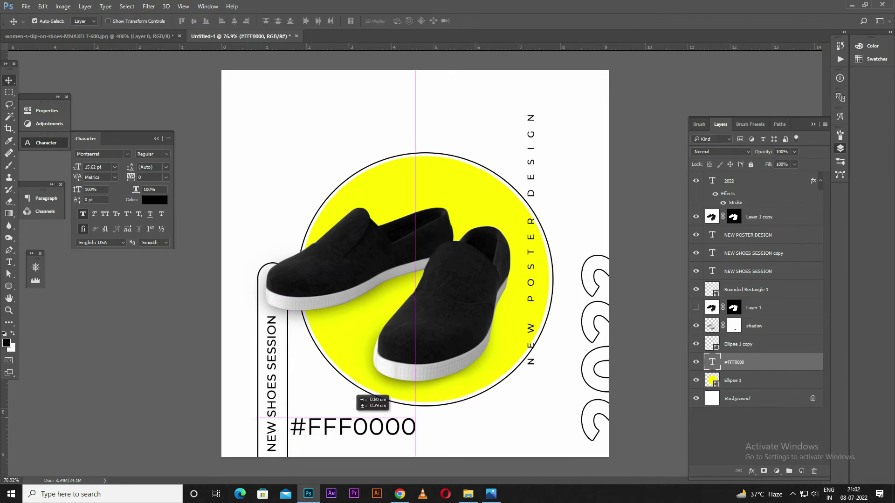
key("ctrl+t")
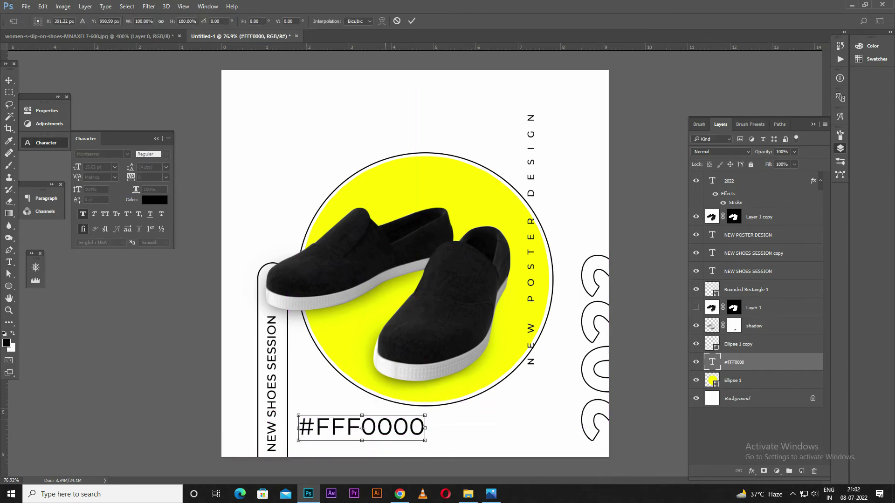
left_click_drag(362, 427, 362, 428)
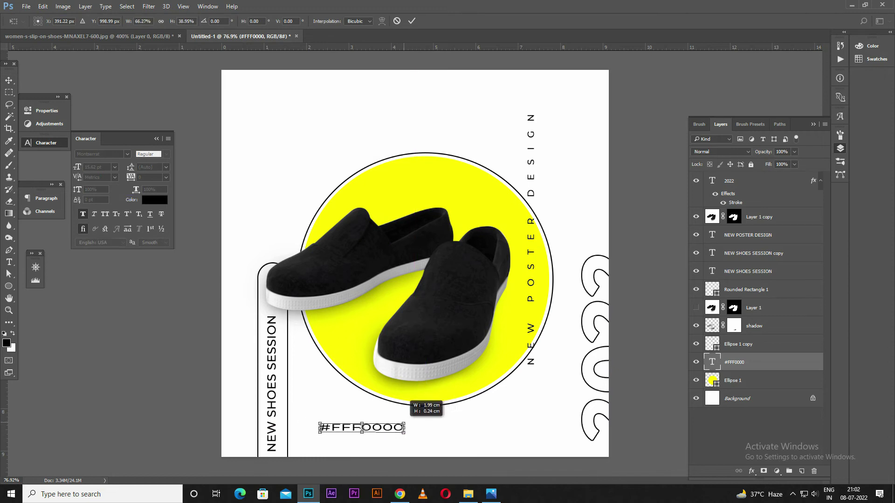
mouse_move(424, 416)
left_mouse_down()
mouse_move(385, 428)
mouse_move(323, 415)
left_mouse_up()
key("Return")
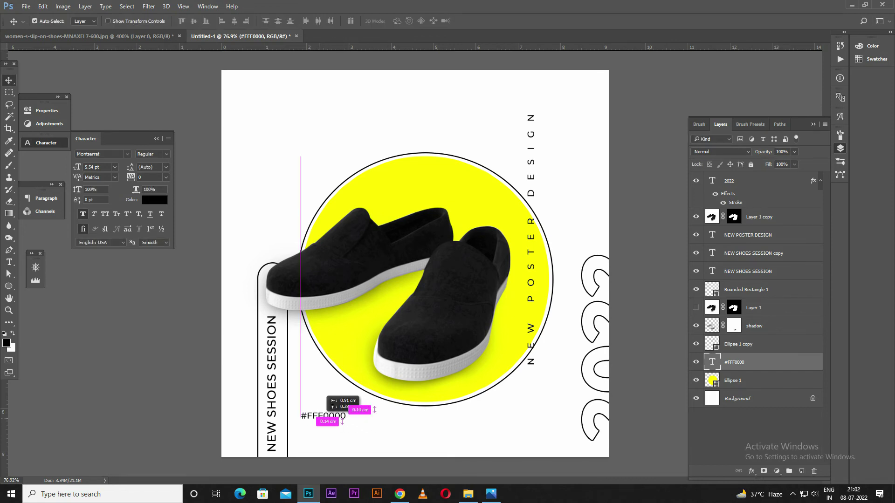
left_click_drag(323, 415, 322, 415)
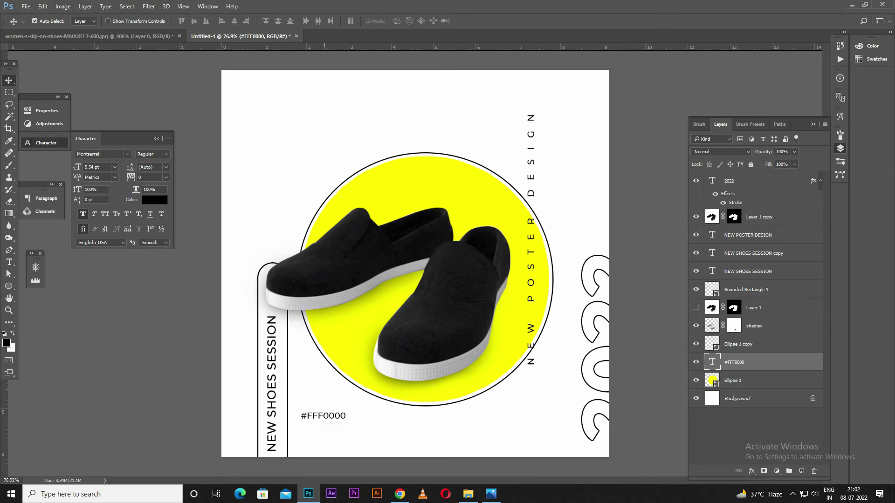
scroll(415, 264, "down", 5)
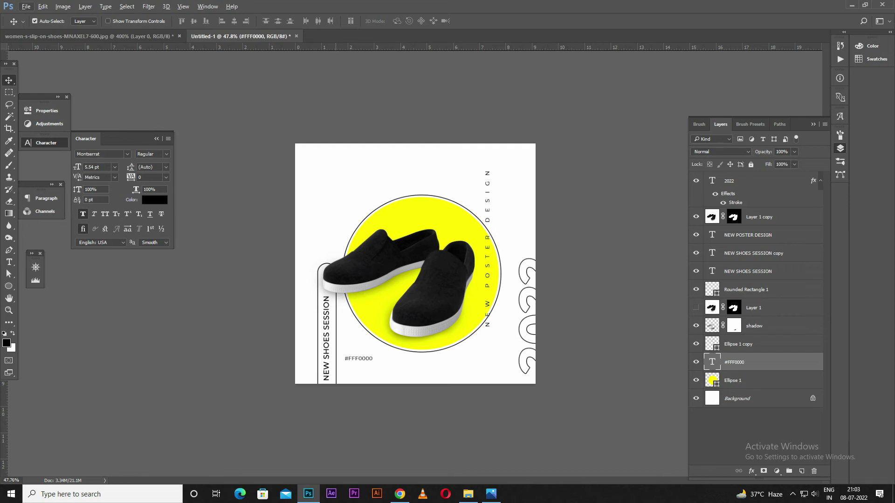
Duplicate the outlined circle and shrink the copy into a small ring at the upper-left.
key("alt+bracketright")
key("ctrl+j")
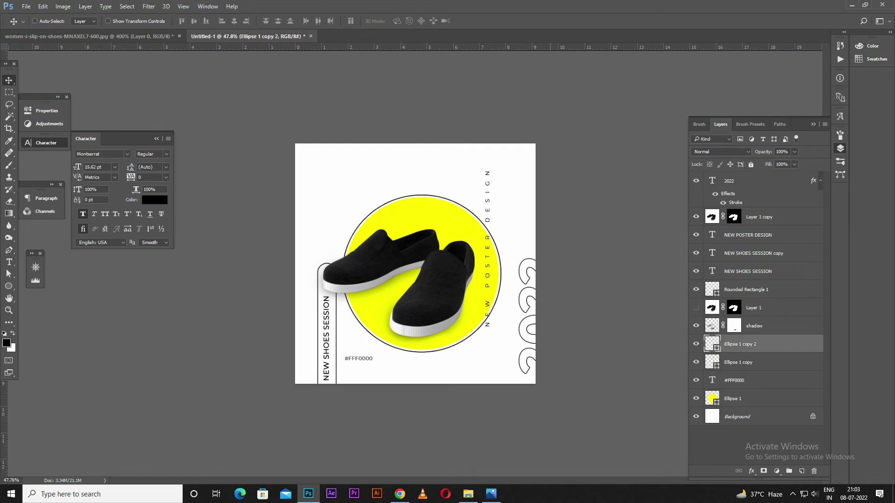
key("ctrl+t")
mouse_move(501, 195)
left_mouse_down()
mouse_move(437, 258)
mouse_move(337, 183)
mouse_move(348, 170)
left_mouse_up()
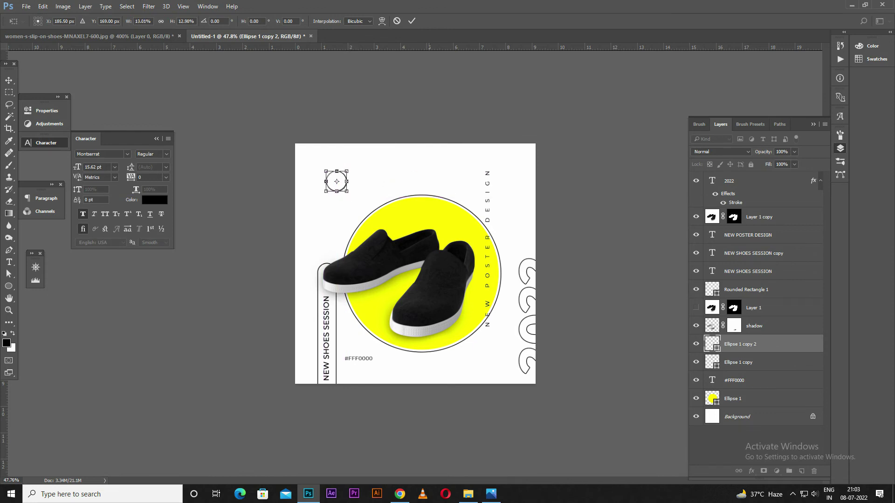
key("Return")
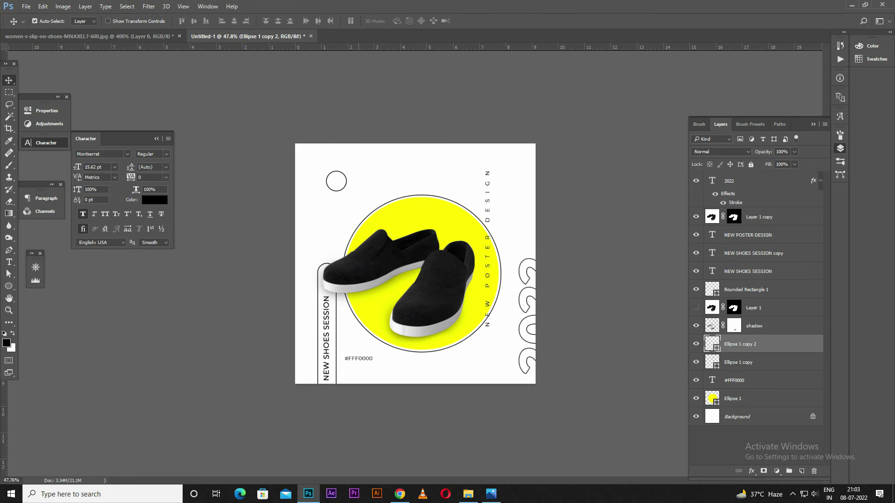
key("alt")
Try a dark red fill on the shape, revert it, and add a new empty Layer 2.
left_click(8, 286)
left_click(53, 286)
left_click(119, 21)
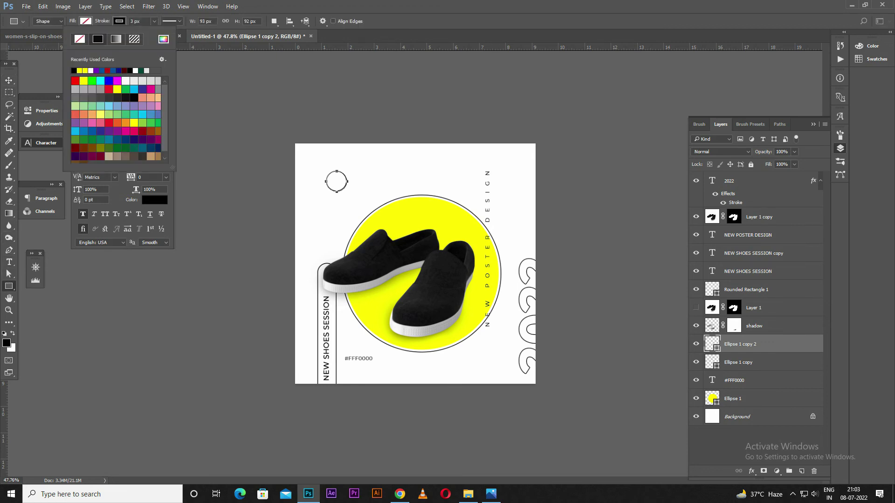
left_click(79, 39)
left_click(85, 21)
left_click(109, 131)
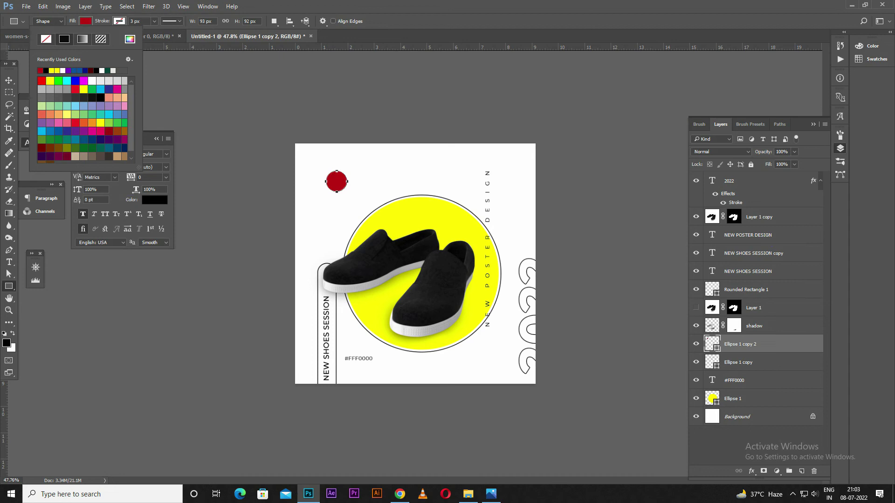
key("v")
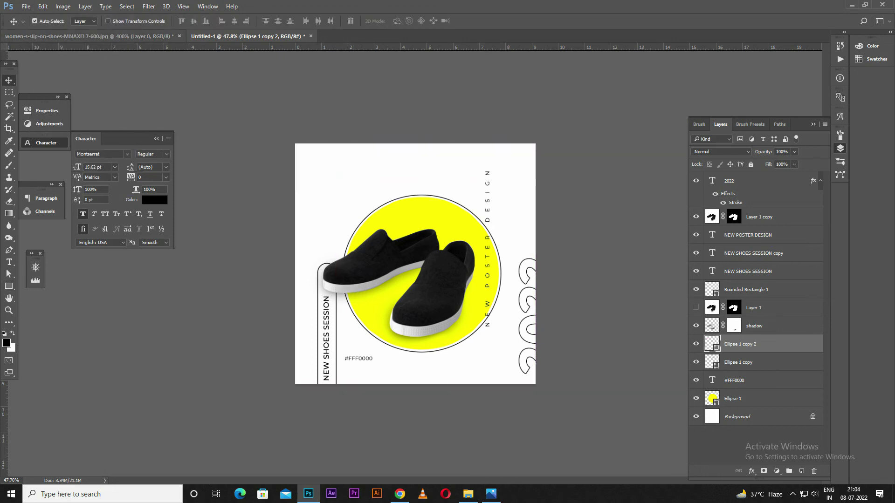
key("u")
left_click(86, 21)
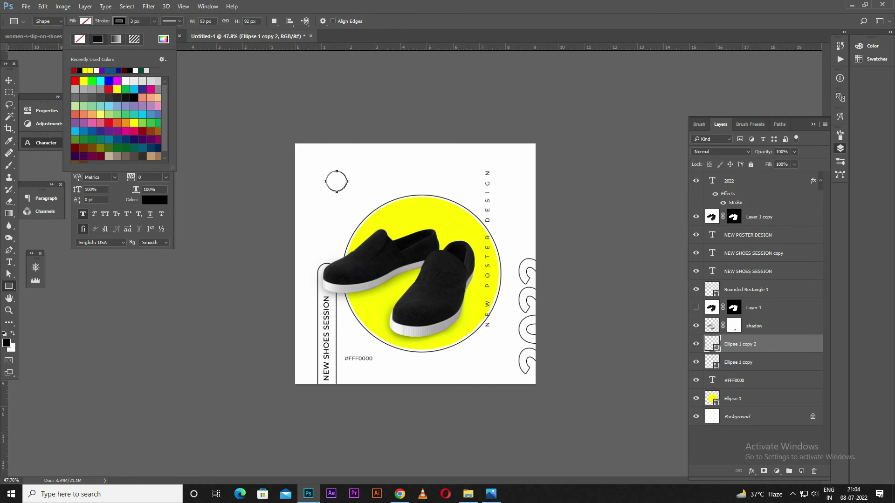
key("v")
left_click(801, 471)
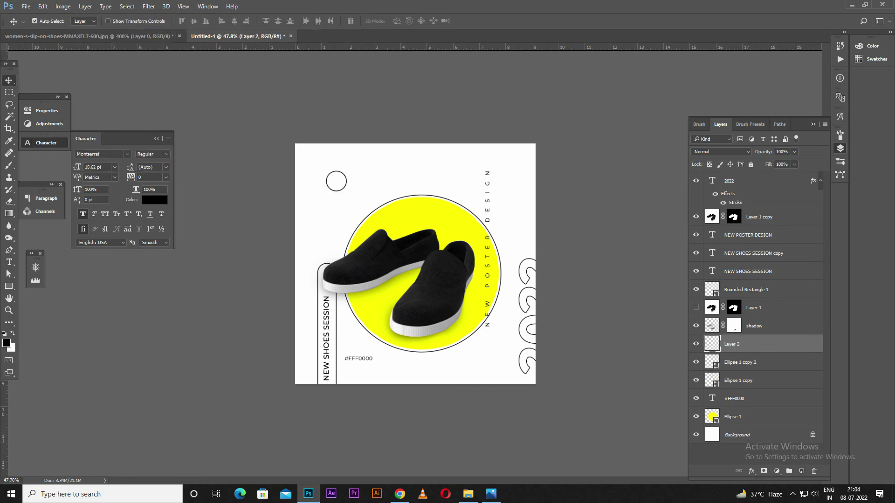
Draw a thin vertical rectangle beside NEW POSTER DESIGN, trying a red outline and no fill.
key("u")
left_click_drag(492, 171, 493, 294)
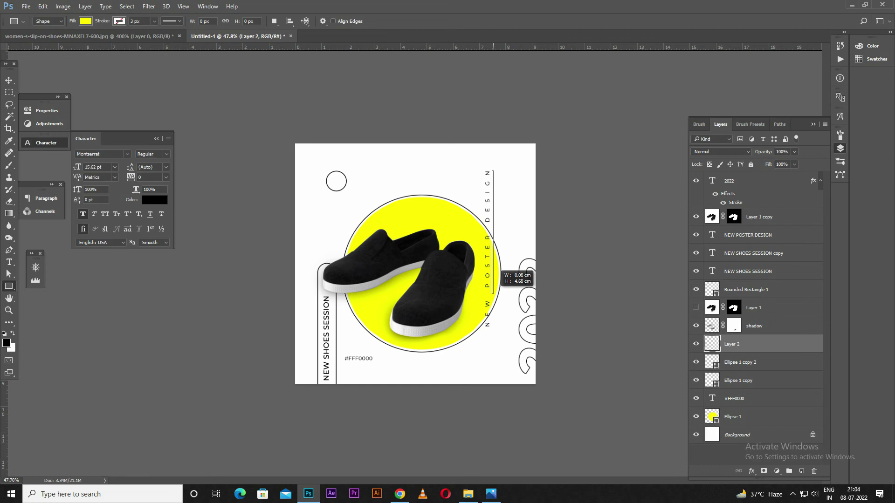
left_click(119, 21)
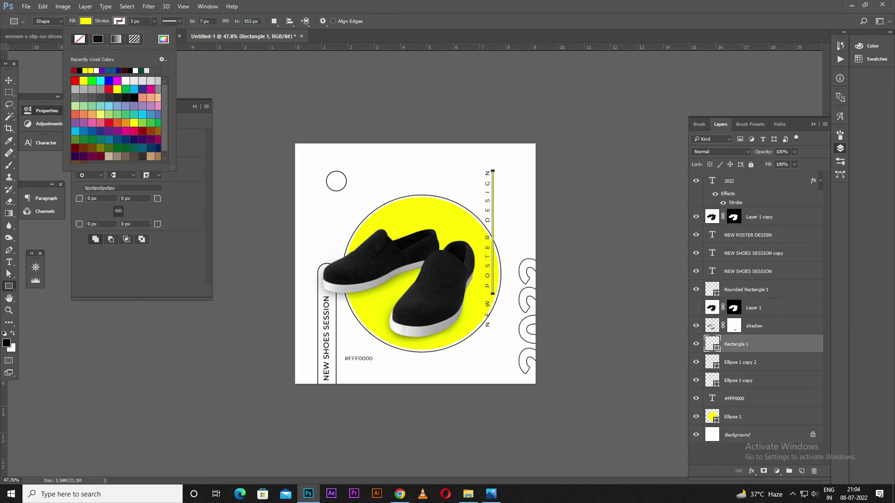
left_click(75, 80)
left_click(86, 21)
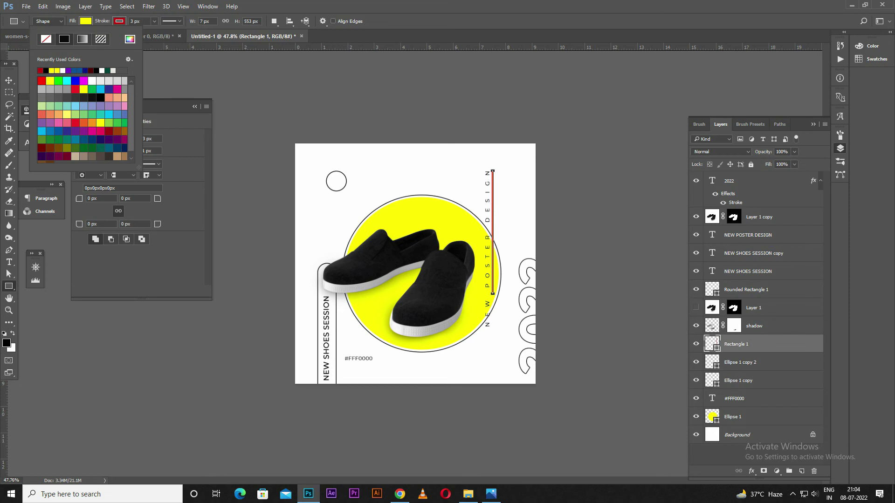
left_click(46, 39)
key("v")
scroll(440, 239, "up", 3)
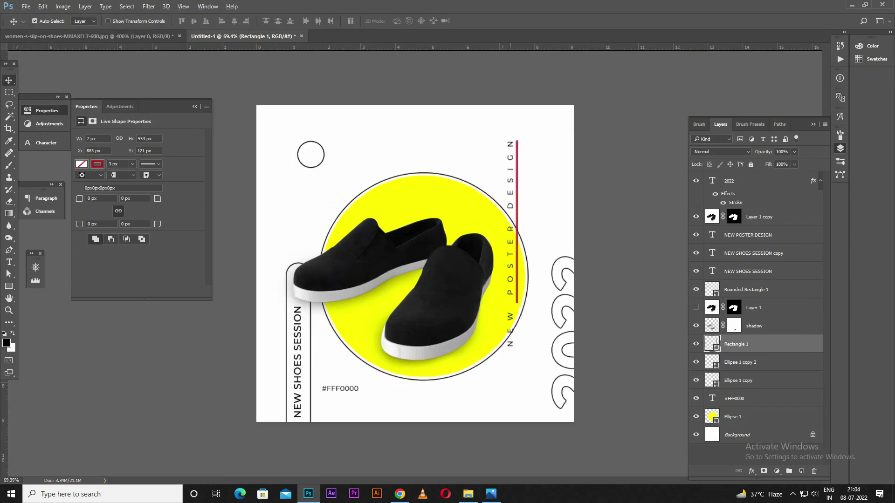
Recolour the bar with a dark red fill and no stroke.
key("u")
left_click(120, 21)
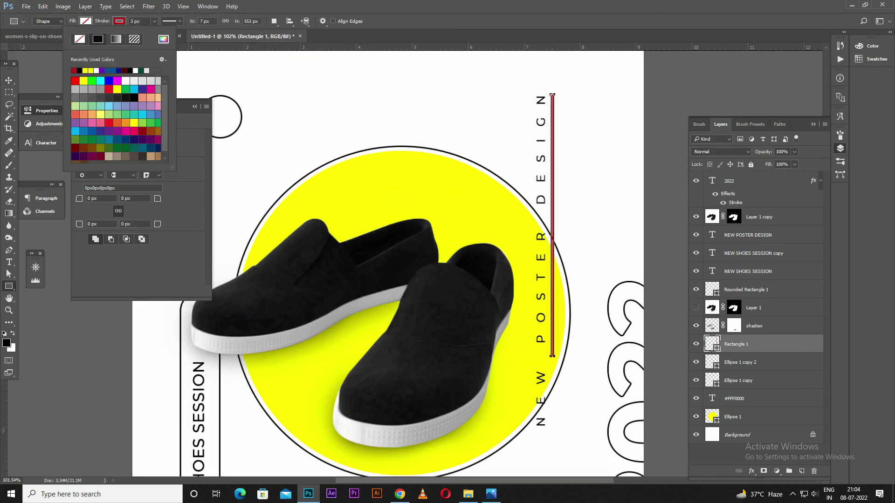
left_click(79, 39)
left_click(86, 21)
left_click(40, 70)
key("v")
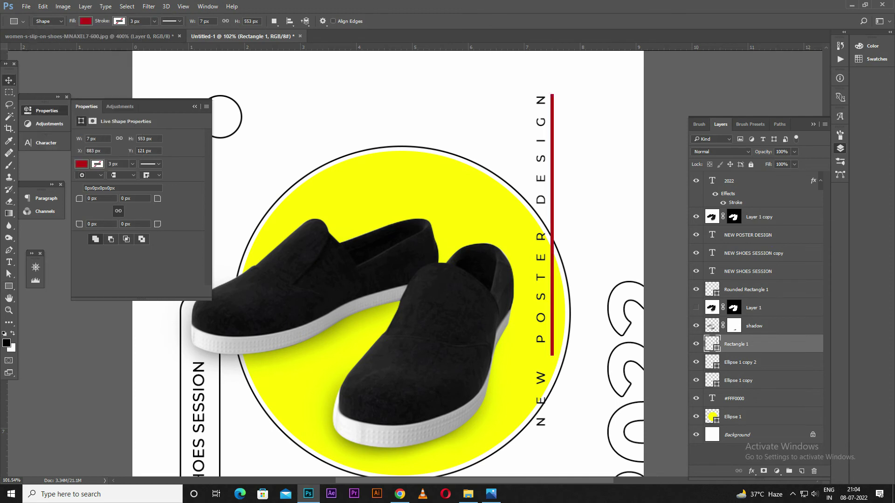
scroll(454, 225, "down", 2)
Shorten and narrow the red bar into a thin 3 × 233 px line.
key("ctrl+t")
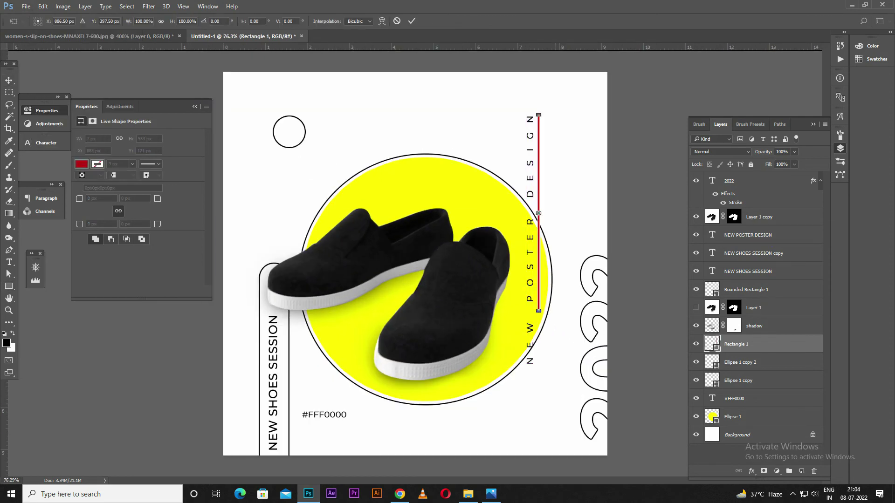
scroll(467, 286, "up", 3)
scroll(555, 315, "up", 2)
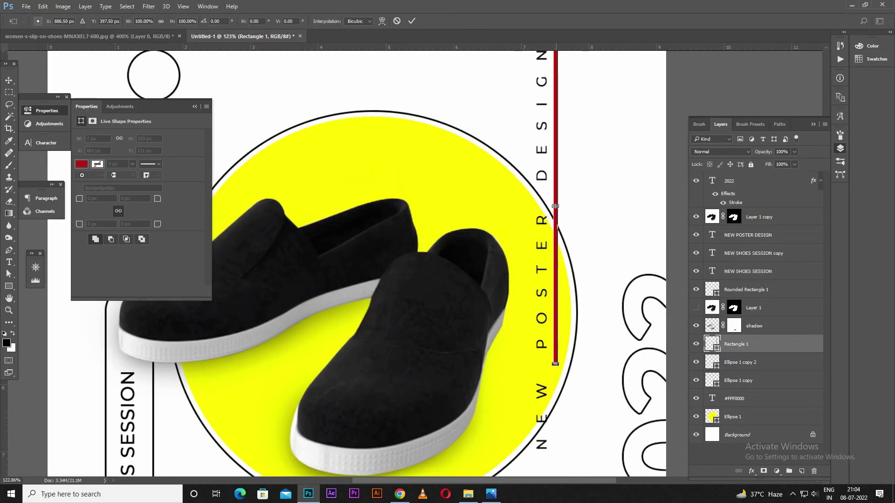
left_click_drag(555, 364, 555, 181)
scroll(555, 181, "up", 4)
scroll(544, 215, "up", 5)
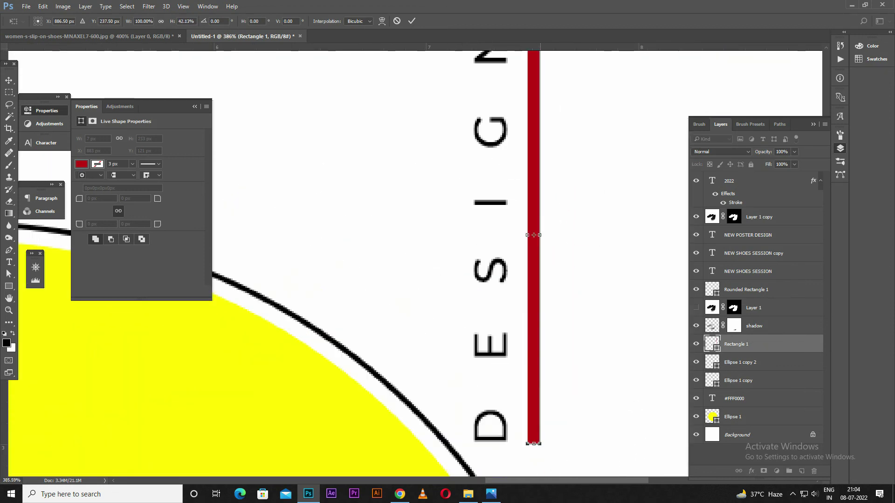
left_click_drag(540, 235, 532, 235)
key("v")
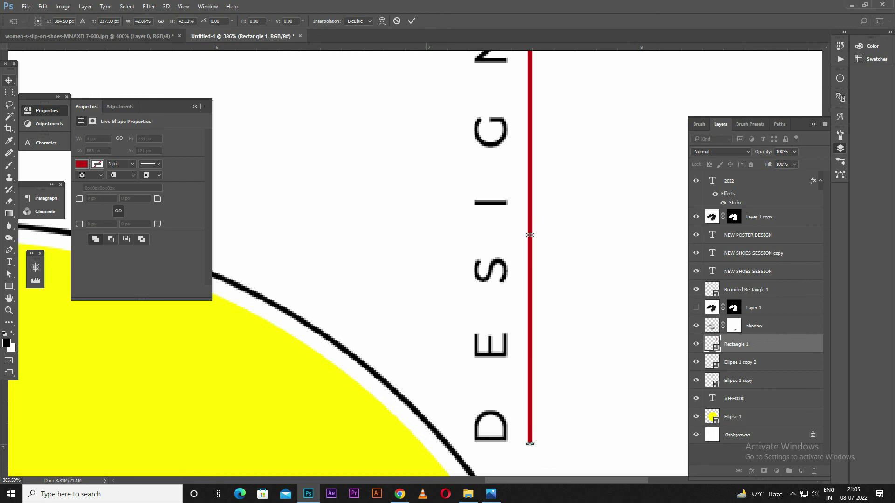
key("Return")
scroll(530, 234, "down", 10)
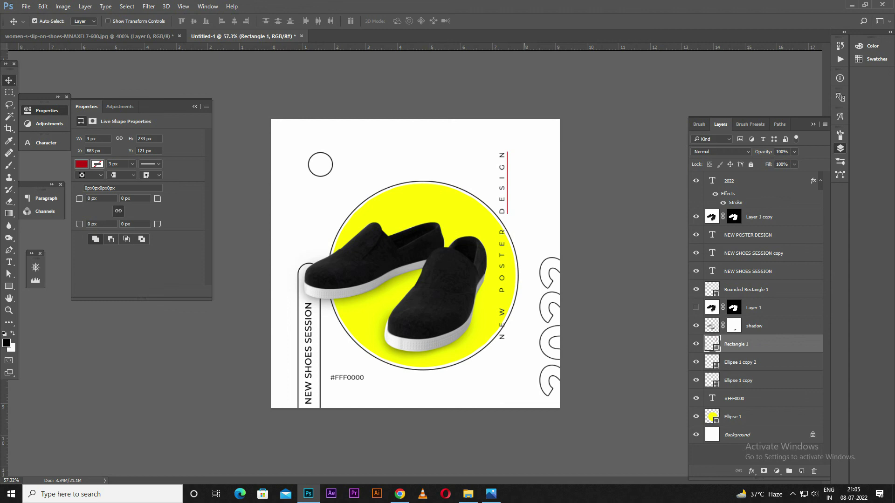
Duplicate the yellow Ellipse 1 circle and move the copy to the poster's bottom edge.
right_click(442, 200)
left_click(459, 205)
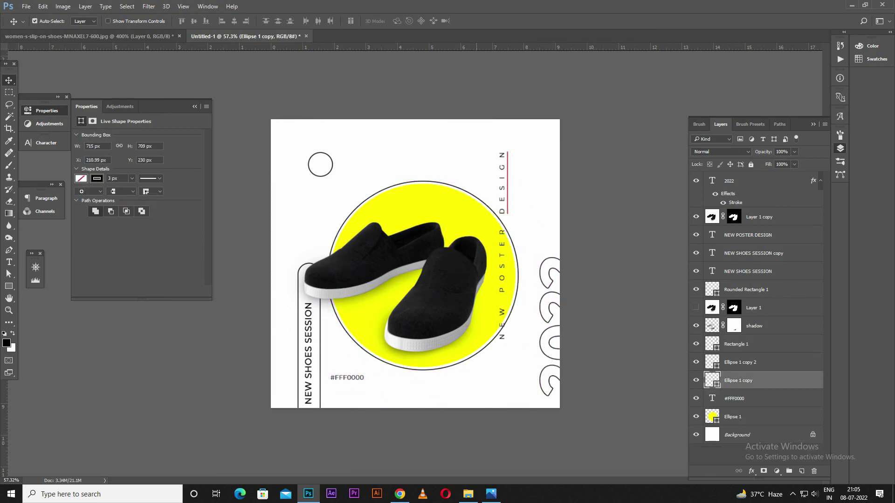
right_click(446, 211)
right_click(448, 222)
left_click(472, 236)
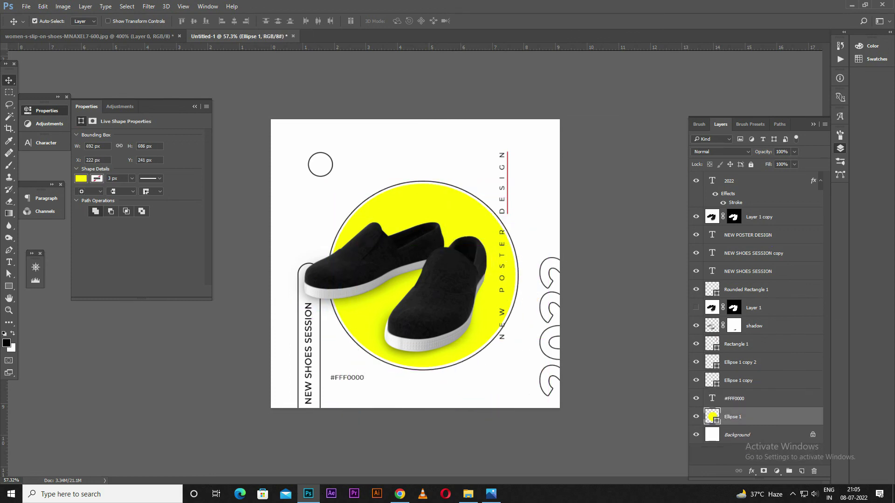
key("ctrl")
key("ctrl+j")
key("ctrl+t")
mouse_move(475, 304)
left_mouse_down()
mouse_move(478, 461)
mouse_move(477, 416)
left_mouse_up()
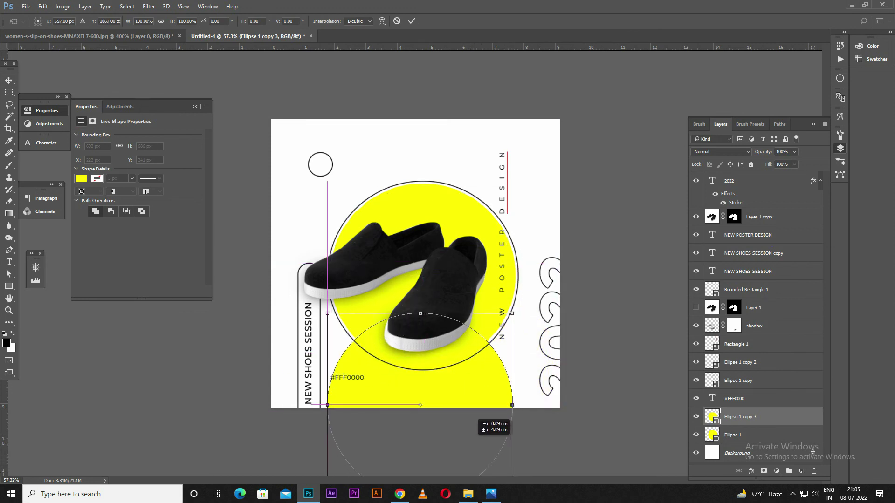
key("Return")
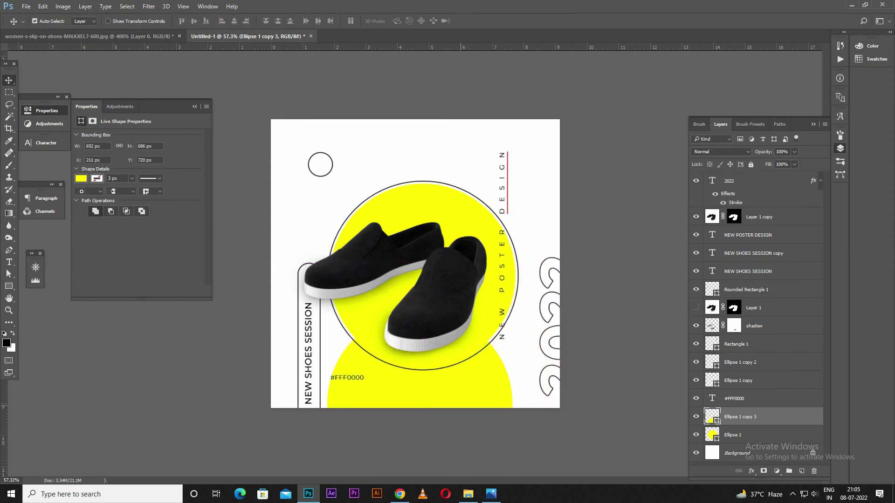
Fill the bottom circle with a pale light grey chosen in the Color Picker.
key("u")
left_click(86, 21)
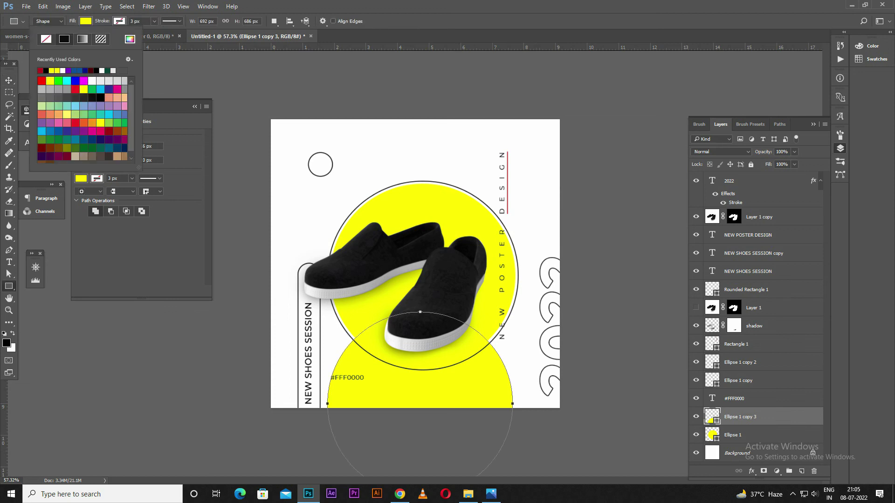
left_click(92, 80)
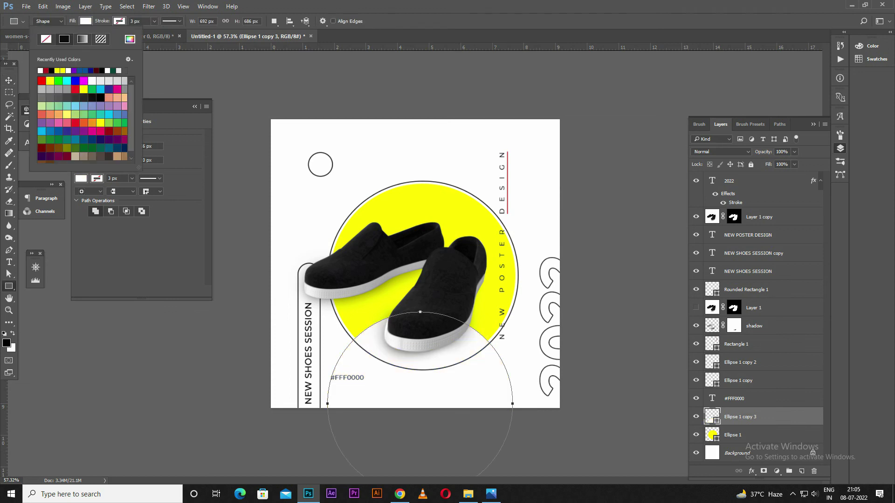
key("v")
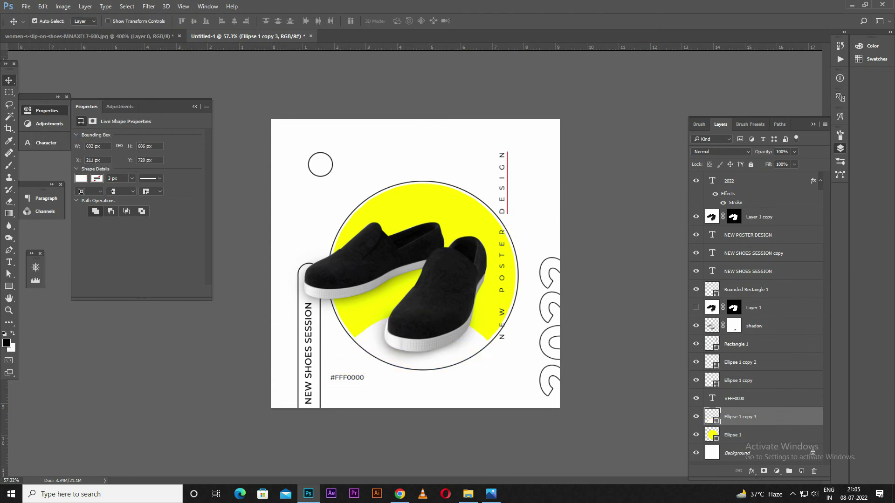
key("u")
left_click(86, 21)
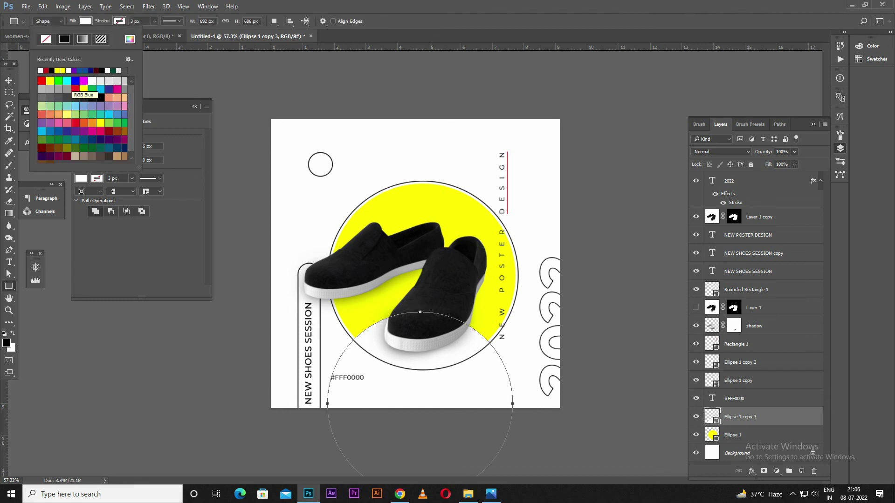
left_click(58, 89)
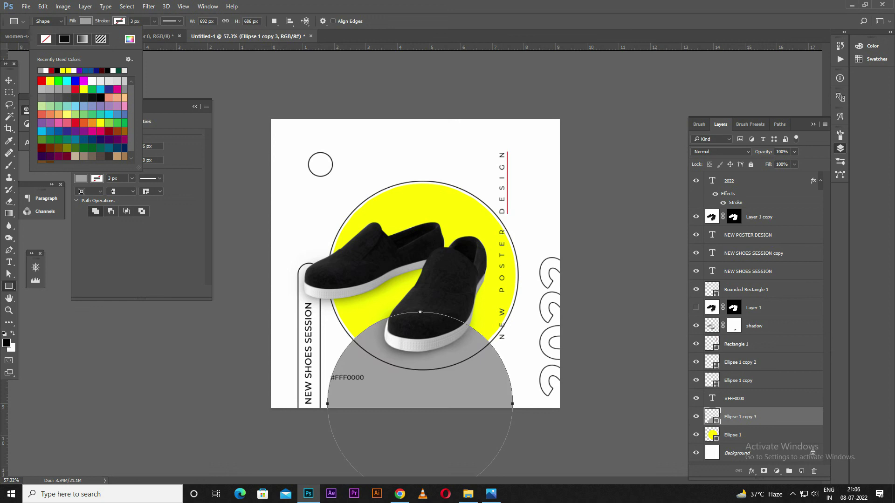
left_click(50, 89)
left_click(92, 81)
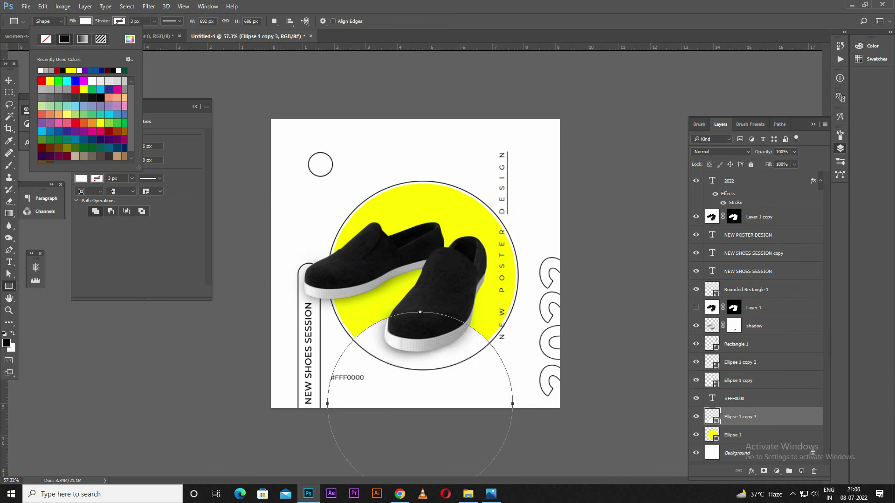
left_click(130, 38)
left_click_drag(633, 187, 642, 216)
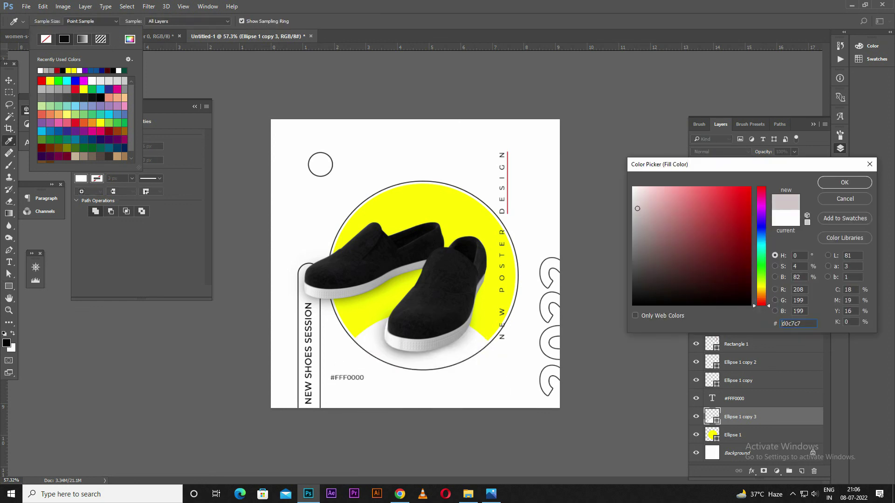
key("Return")
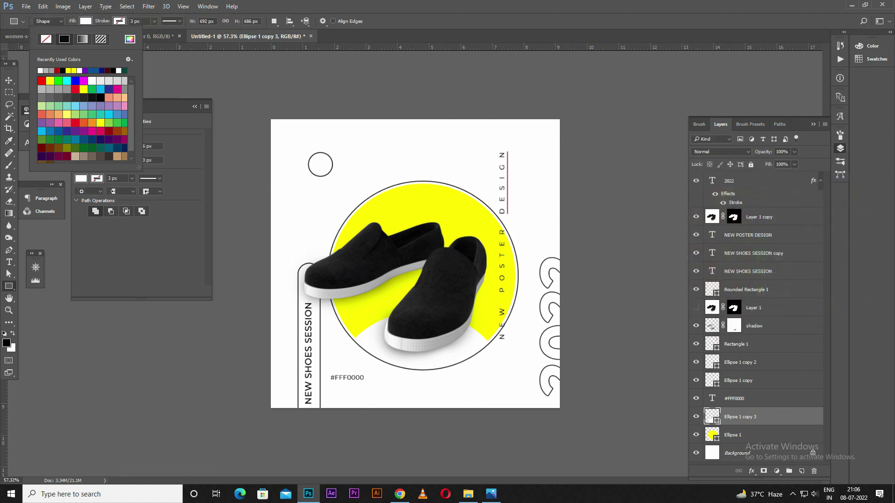
Start dragging a duplicate of the grey circle toward the poster's top.
key("v")
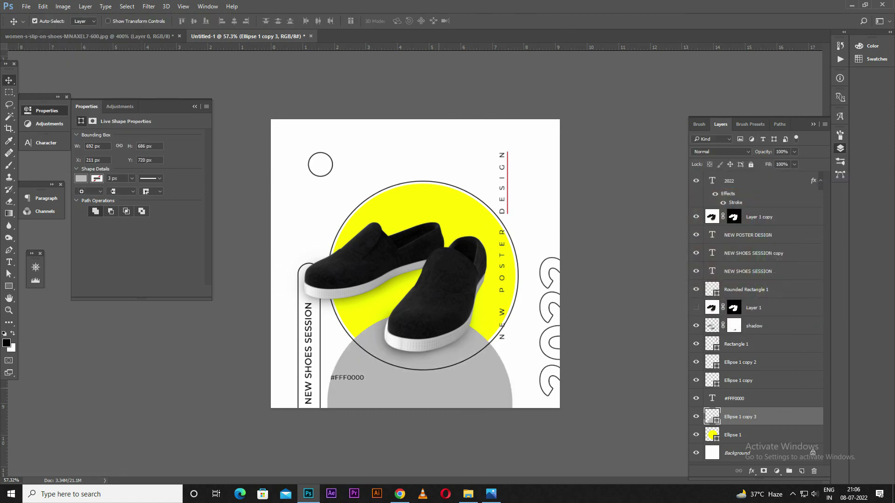
scroll(415, 264, "down", 1)
left_click_drag(450, 316, 447, 148)
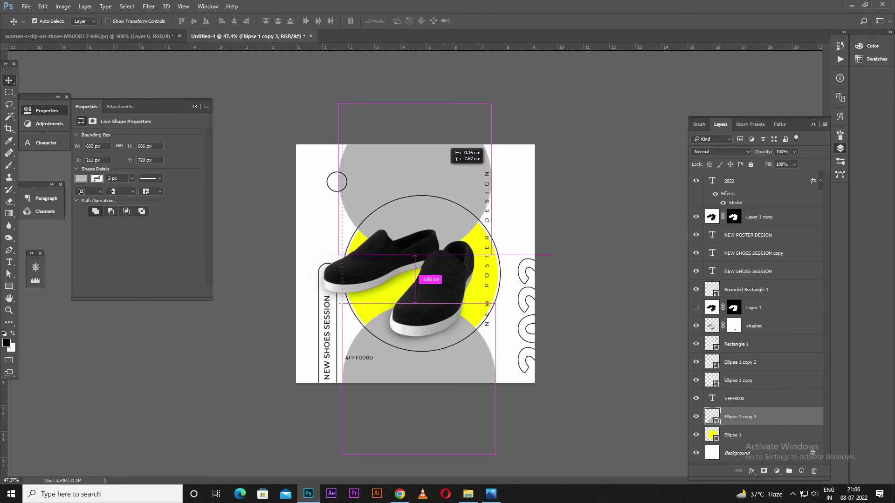
Drop the grey circle copy at the top edge and nudge it up three times with Shift+Up.
left_click_drag(447, 148, 447, 149)
key("shift+Up")
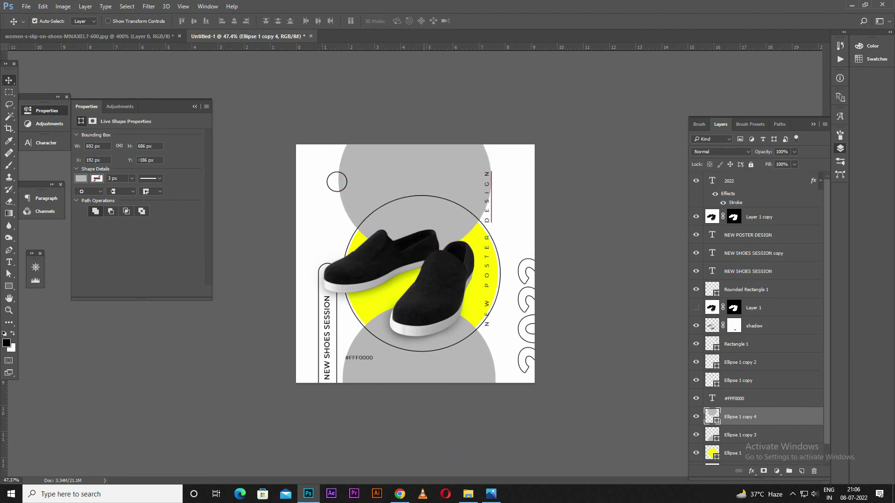
key("shift+Up")
key("shift+Up")
key("shift+Up")
key("shift+Up")
key("shift+Up")
key("shift+Up")
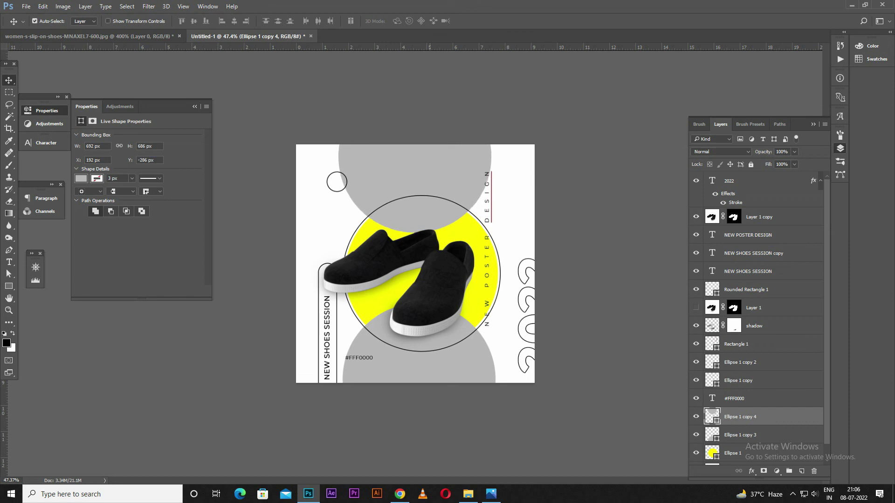
key("shift+Up")
key("shift+Up")
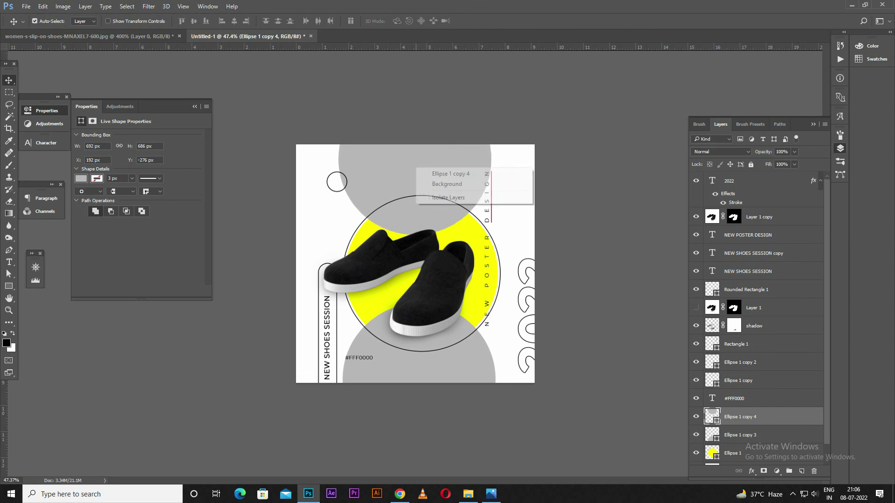
scroll(415, 264, "up", 3)
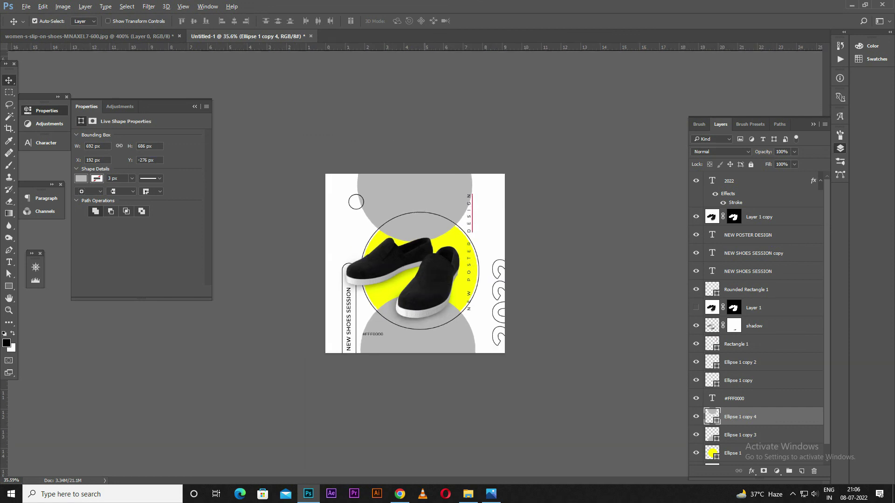
scroll(415, 264, "down", 2)
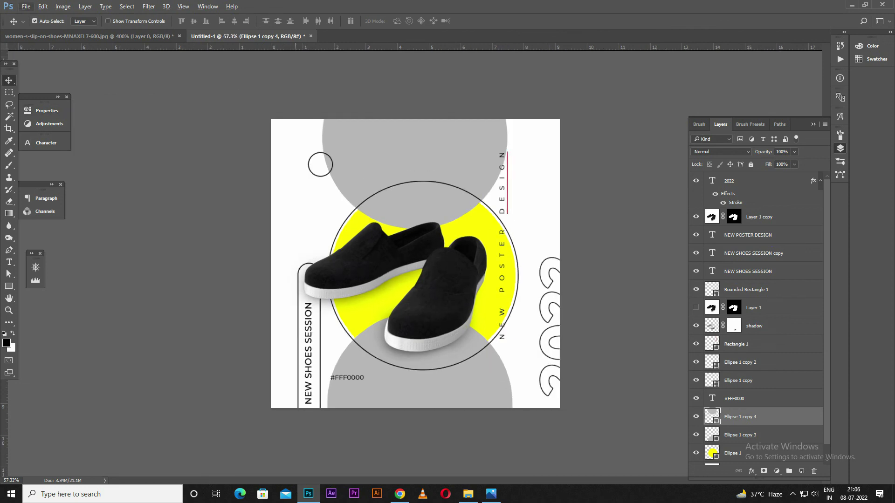
Set the Pen tool to Shape mode with no fill and a black stroke.
key("p")
left_click(801, 471)
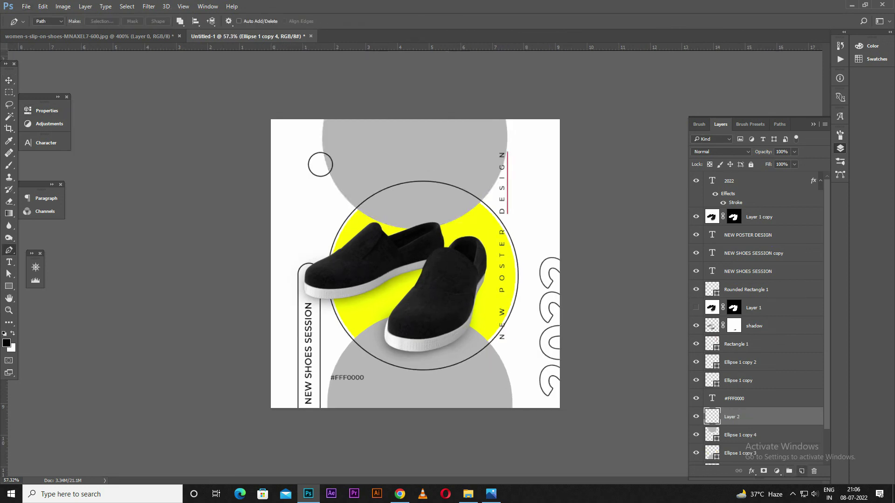
left_click(47, 21)
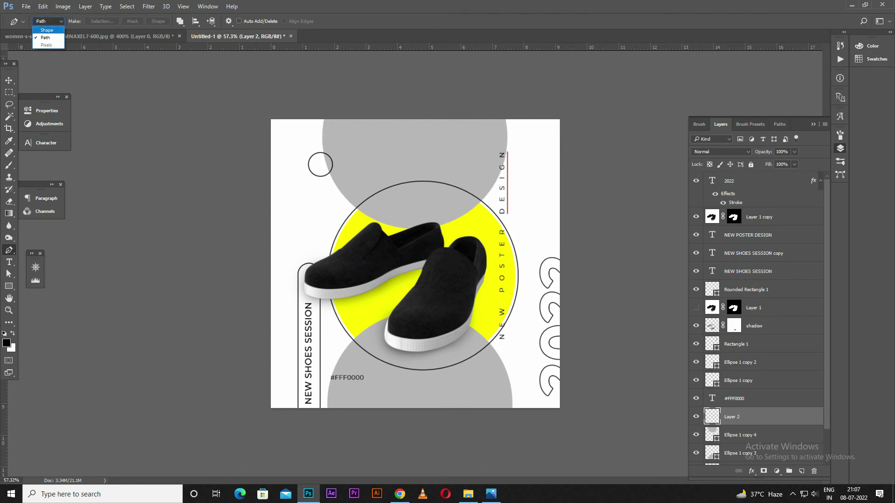
left_click(86, 21)
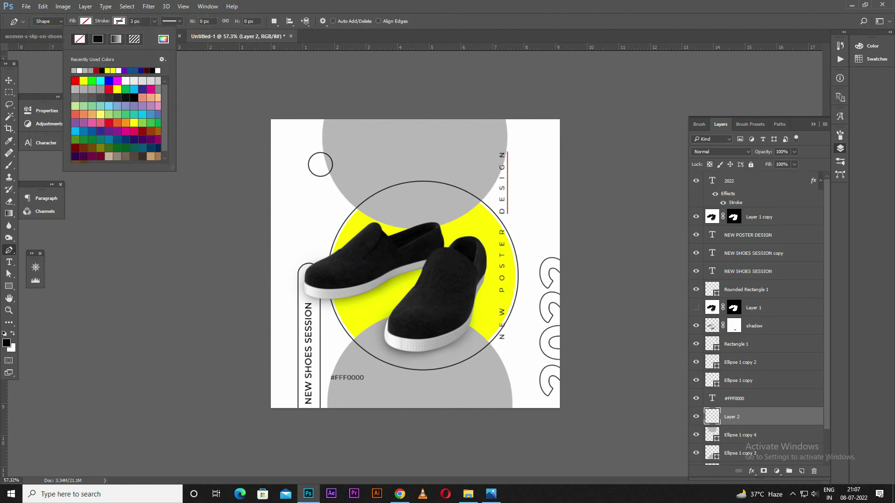
left_click(97, 38)
key("Return")
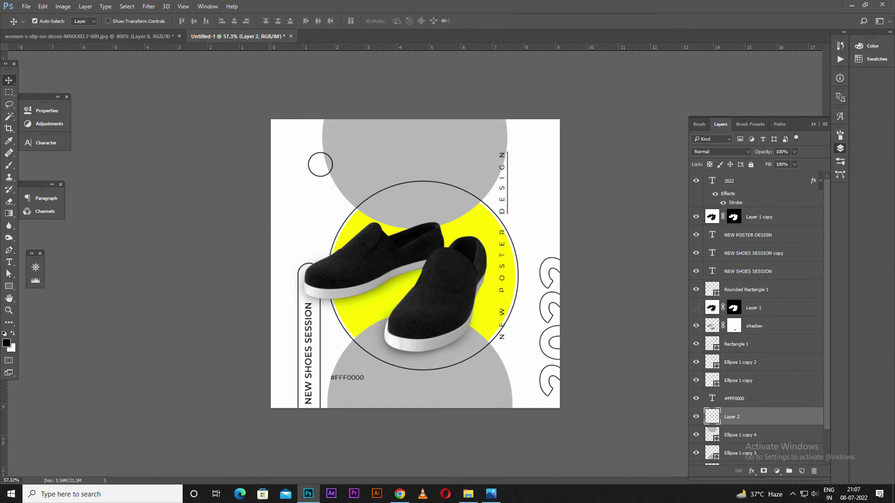
Draw a curved black line down the poster's upper-left side and pull its top anchor left.
left_click_drag(300, 184, 307, 212)
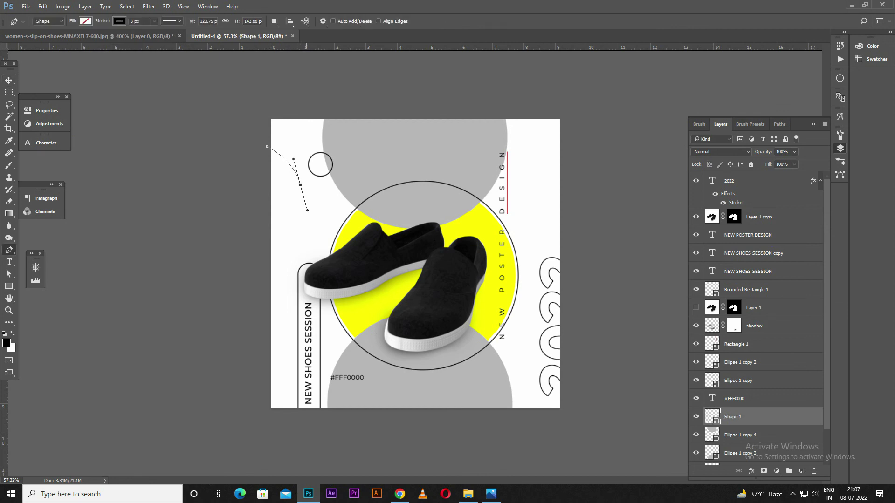
left_click_drag(276, 251, 260, 281)
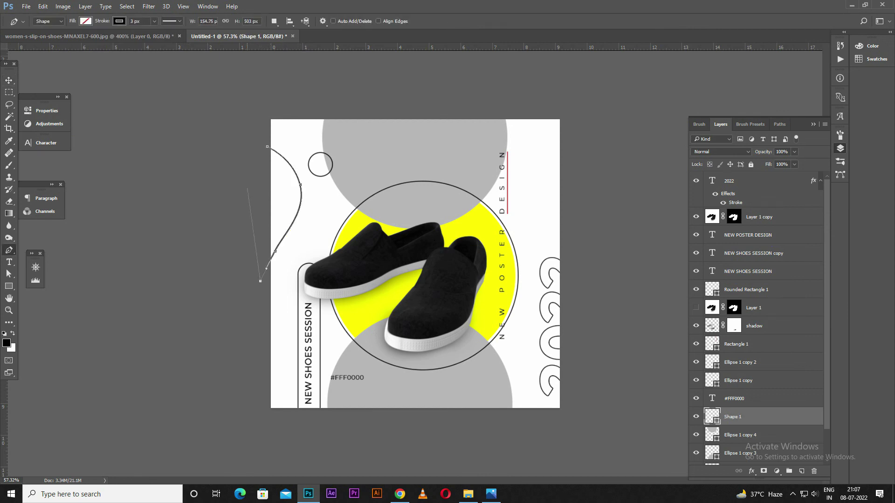
key("v")
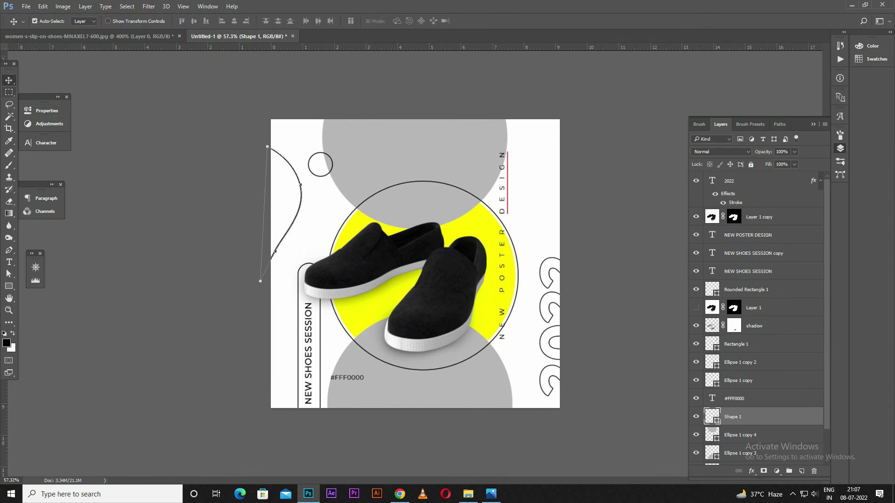
key("p")
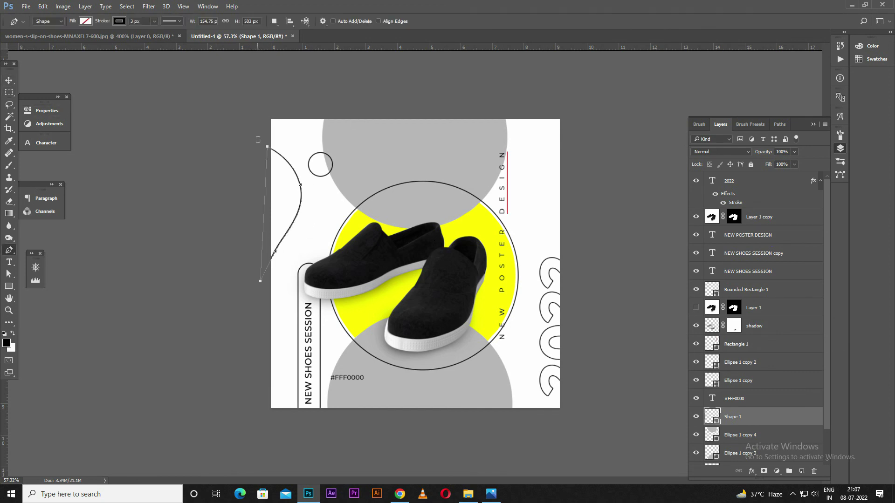
left_click_drag(267, 146, 260, 147)
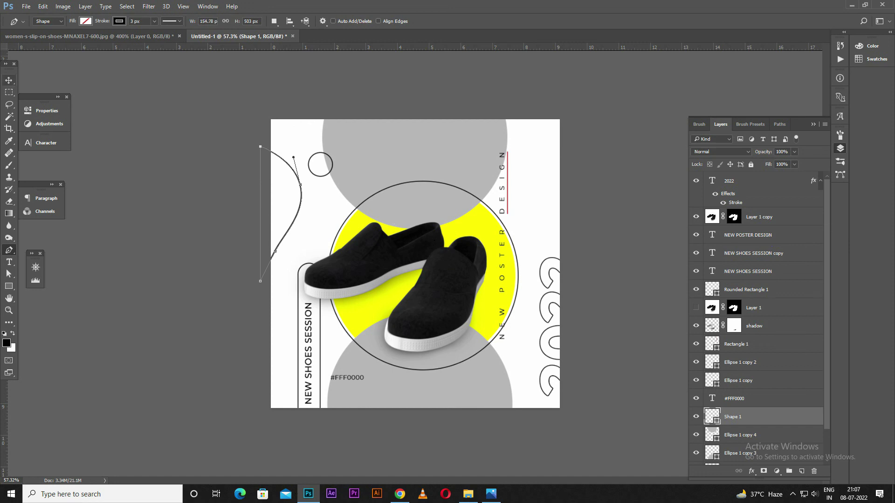
key("v")
scroll(416, 264, "down", 1)
scroll(415, 264, "up", 2)
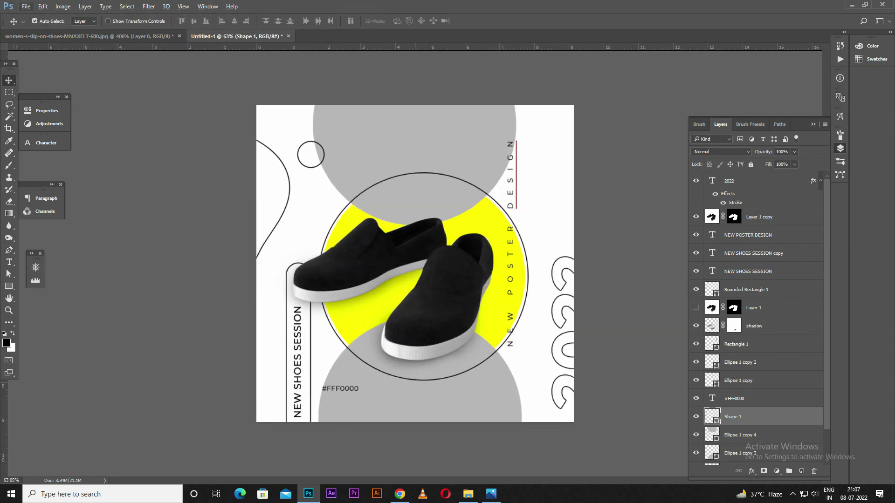